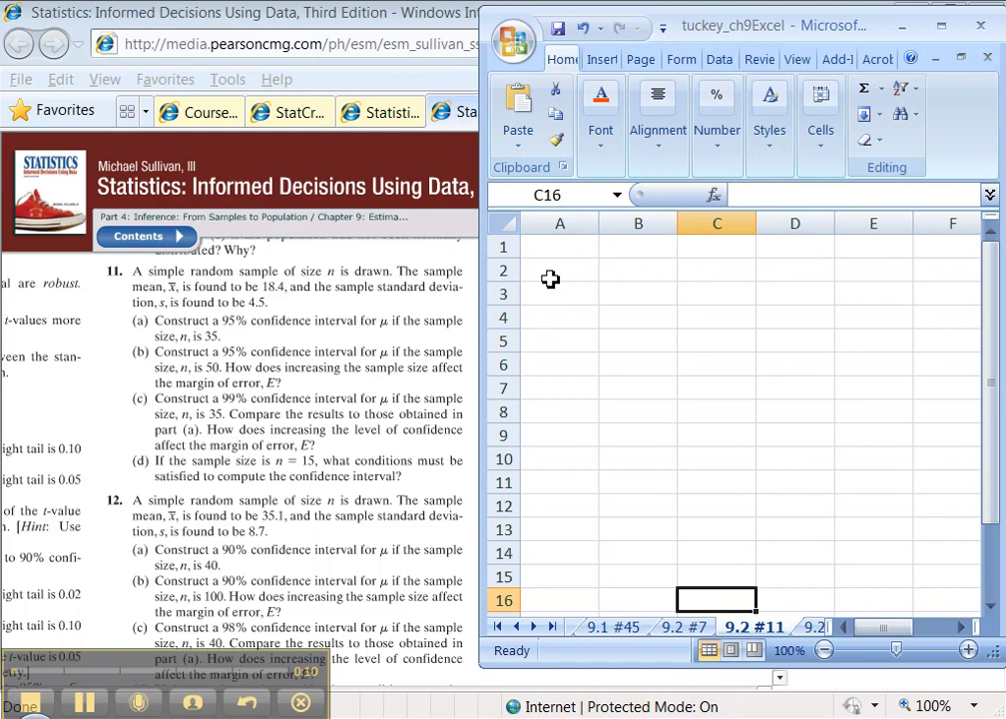
Enter the sample statistics from cell A2: x-bar with 18.4 in row 2 and s with 4.5 in row 3.
click(551, 268)
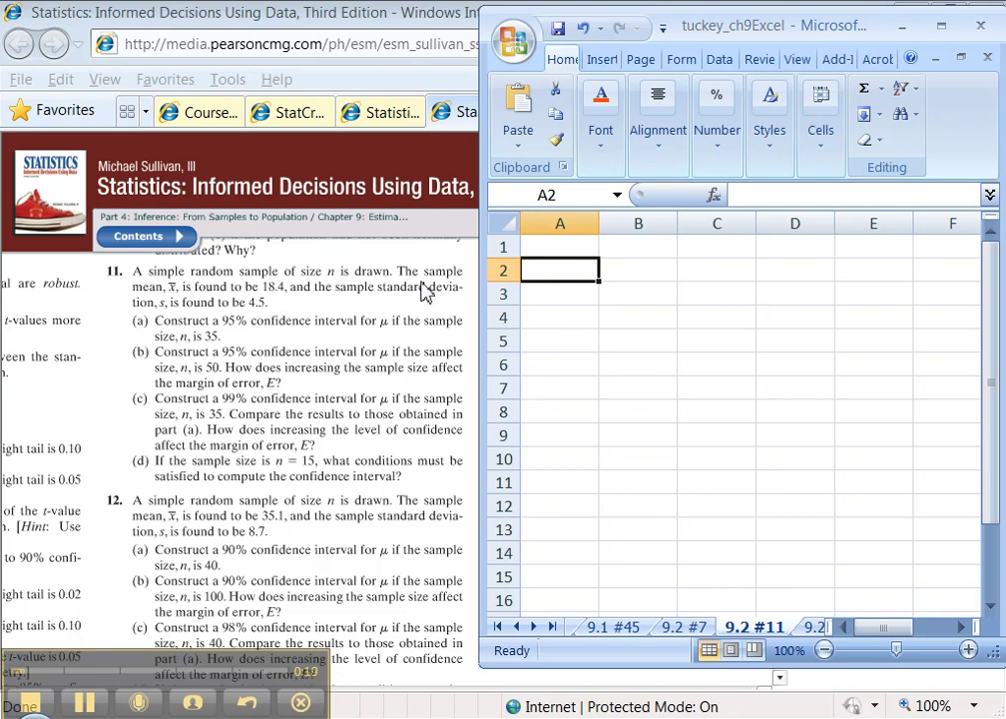
text(x-bar)
key(Tab)
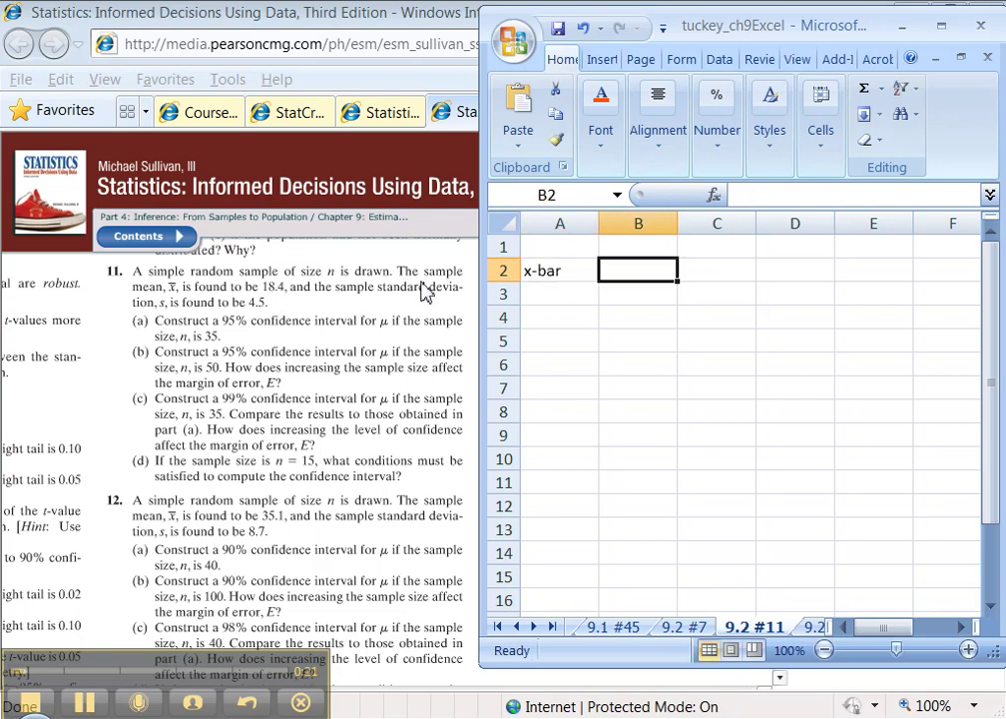
text(18.4)
key(Return)
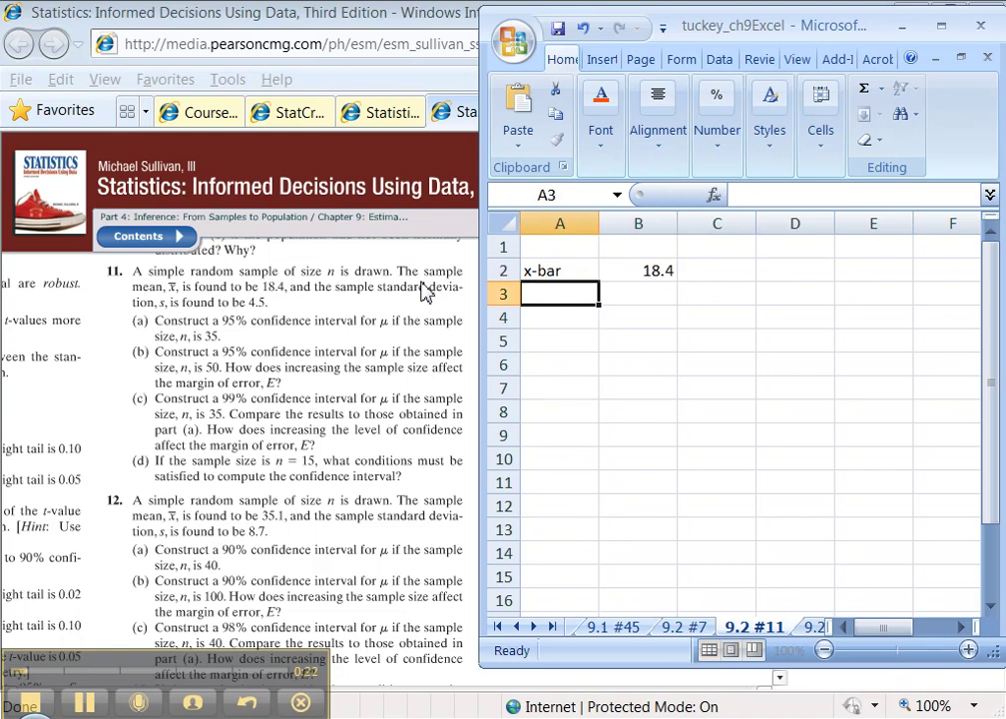
text(s)
key(Tab)
text(4.5)
key(Return)
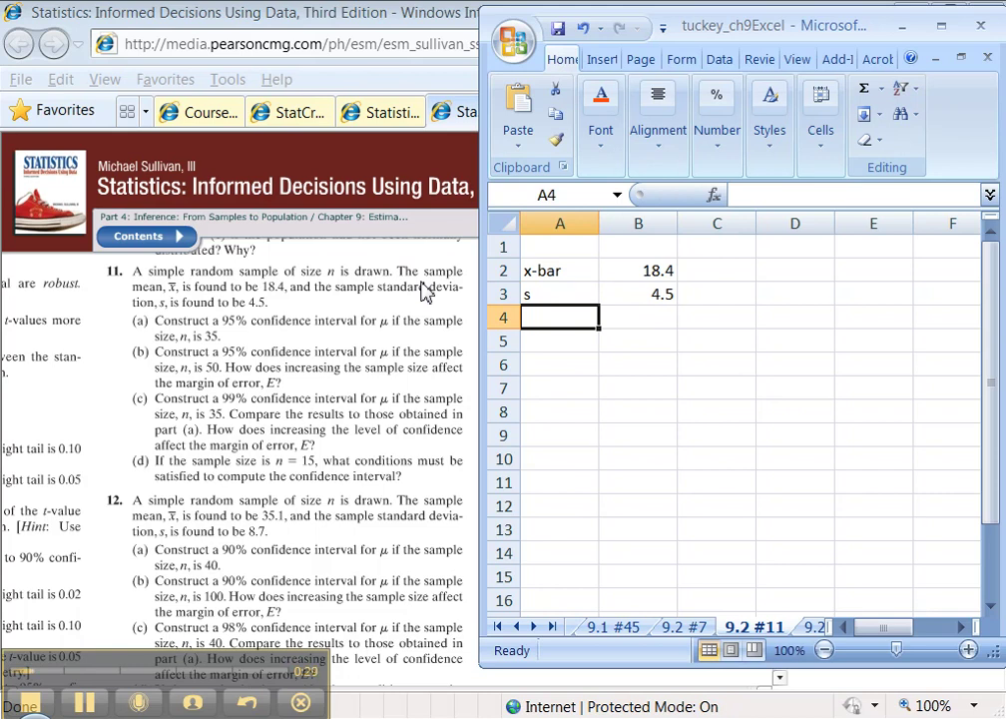
text(n)
key(BackSpace)
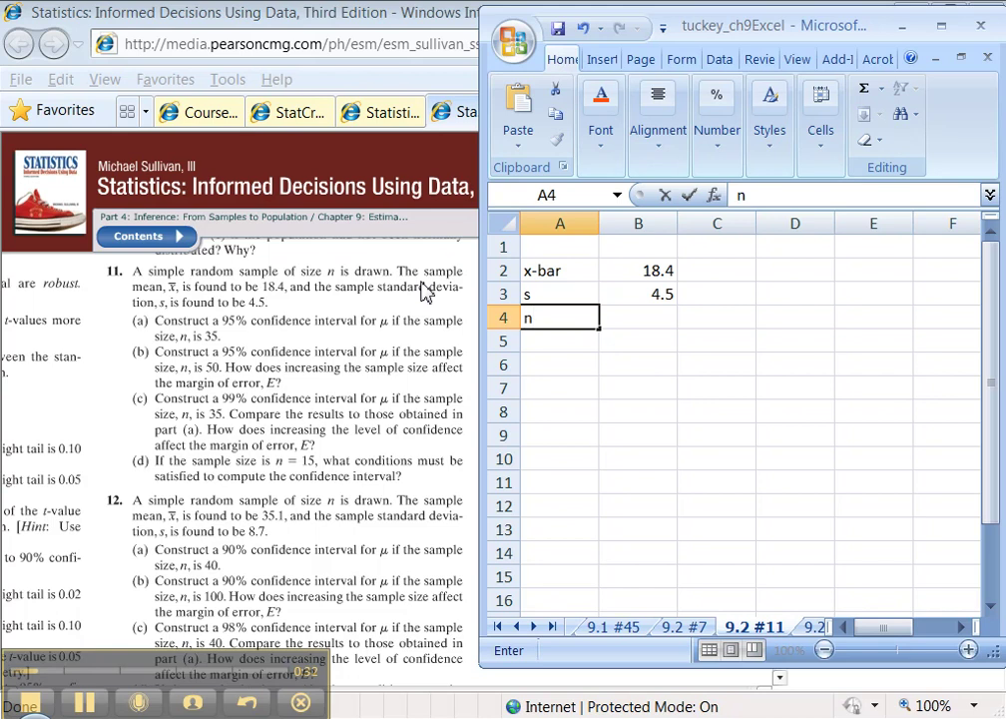
text(n)
key(Up)
key(Up)
key(Up)
text(a)
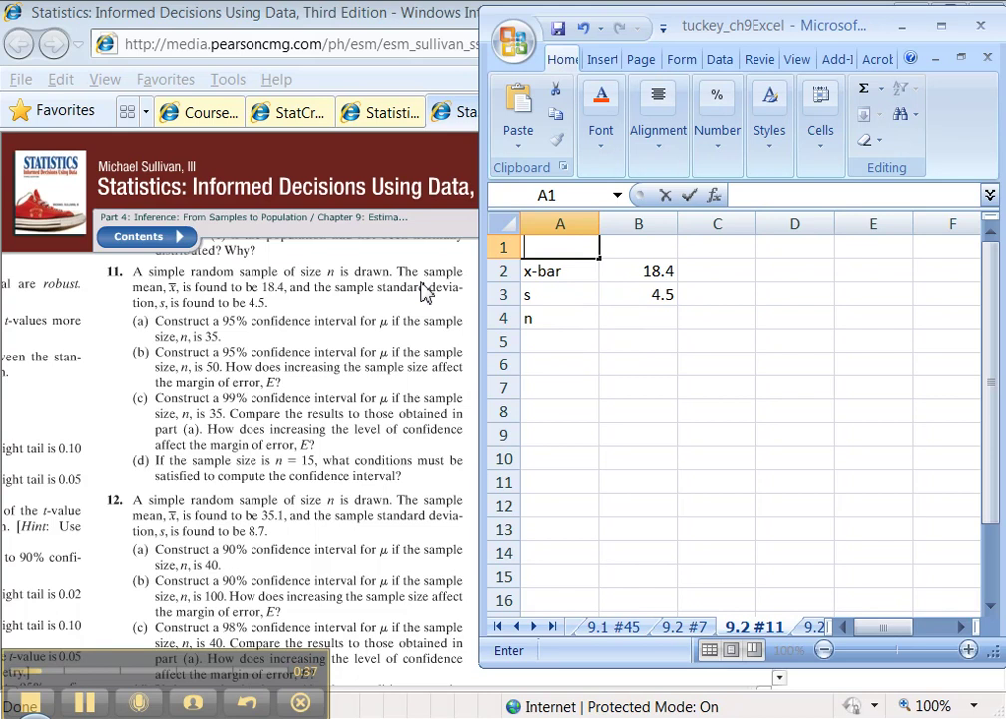
key(Down)
key(Down)
key(Down)
Label A4 as "a)" and enter n in A5 with the value 35 in B5.
text(a))
key(Return)
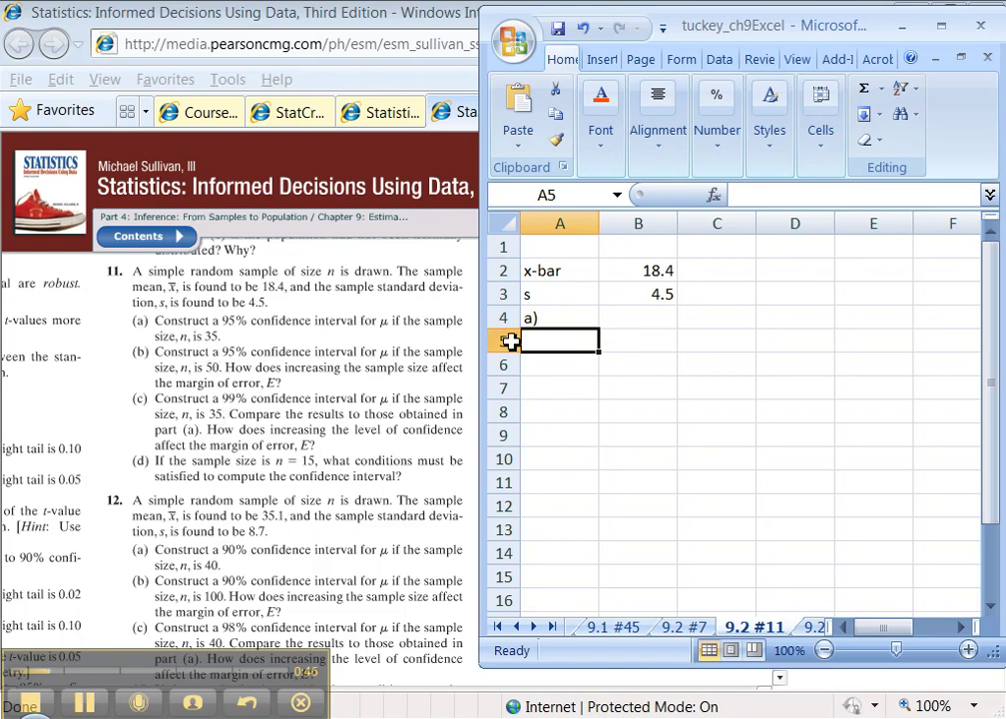
text(n)
key(Tab)
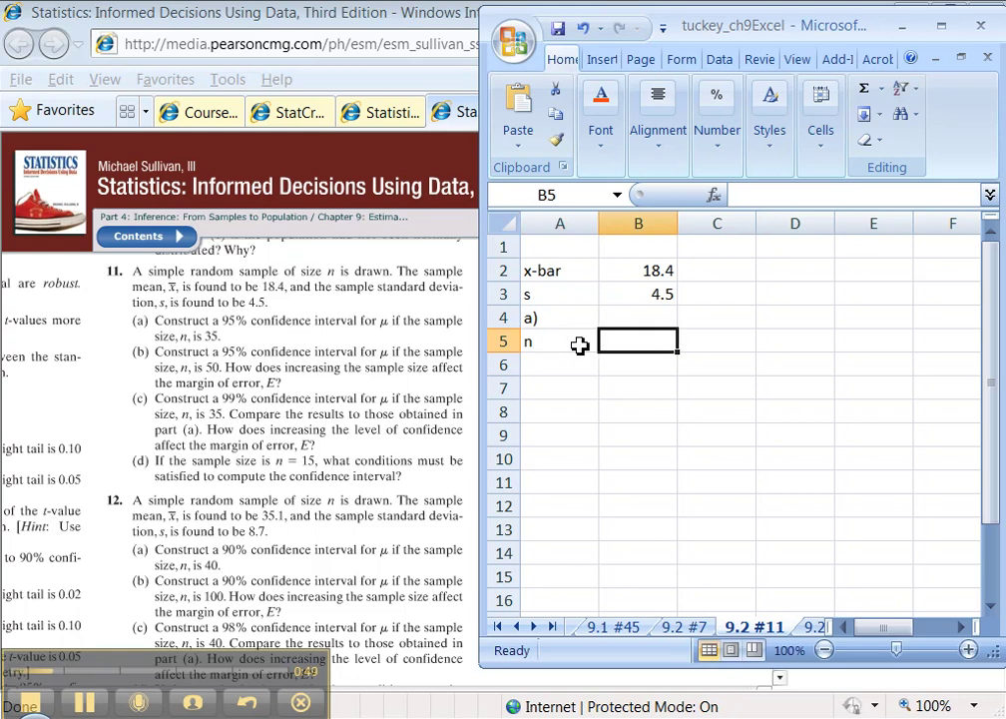
text(35)
key(Return)
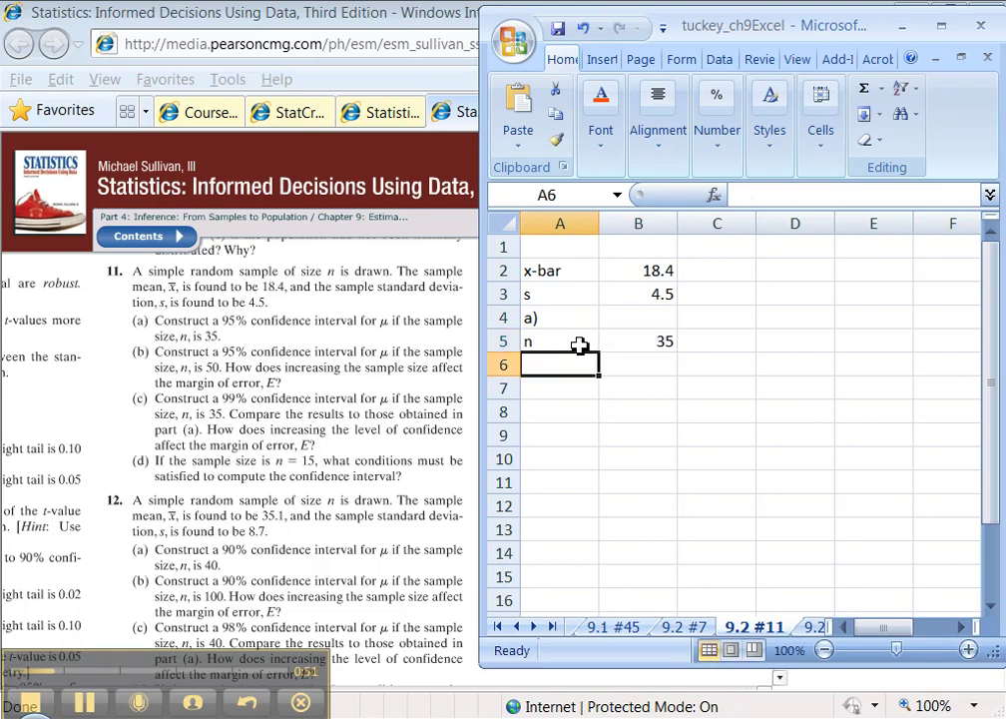
Add a "C-level" row in row 6 with the value 0.95, correcting the spelling of the label.
text(C-v)
text(lvel)
key(Tab)
text(0.95)
key(Return)
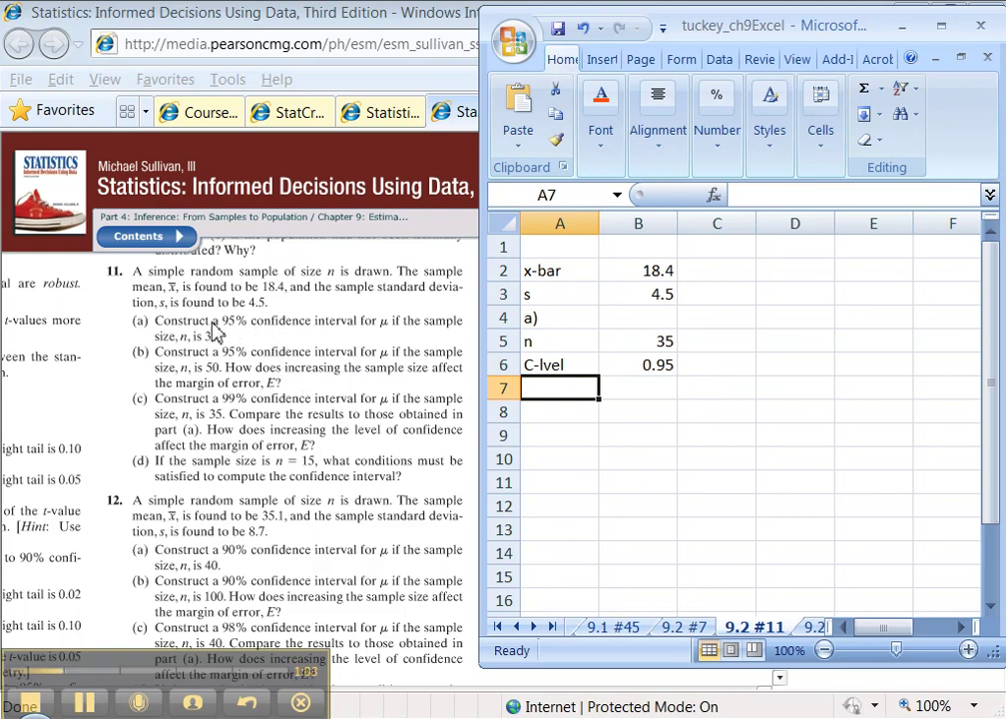
key(Up)
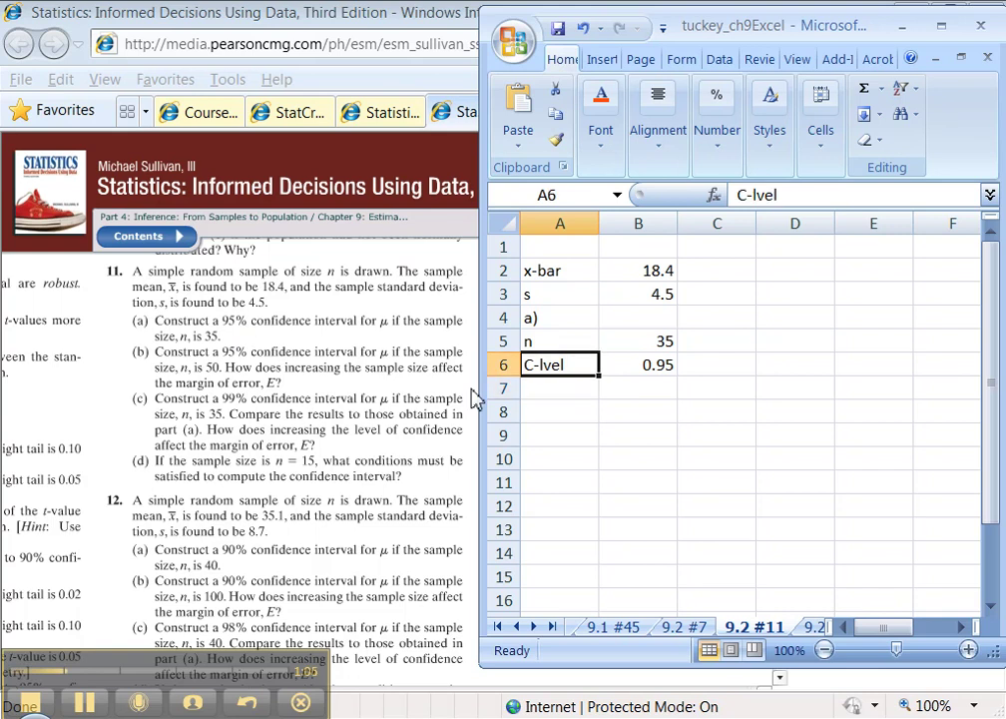
click(761, 195)
text(e)
key(Return)
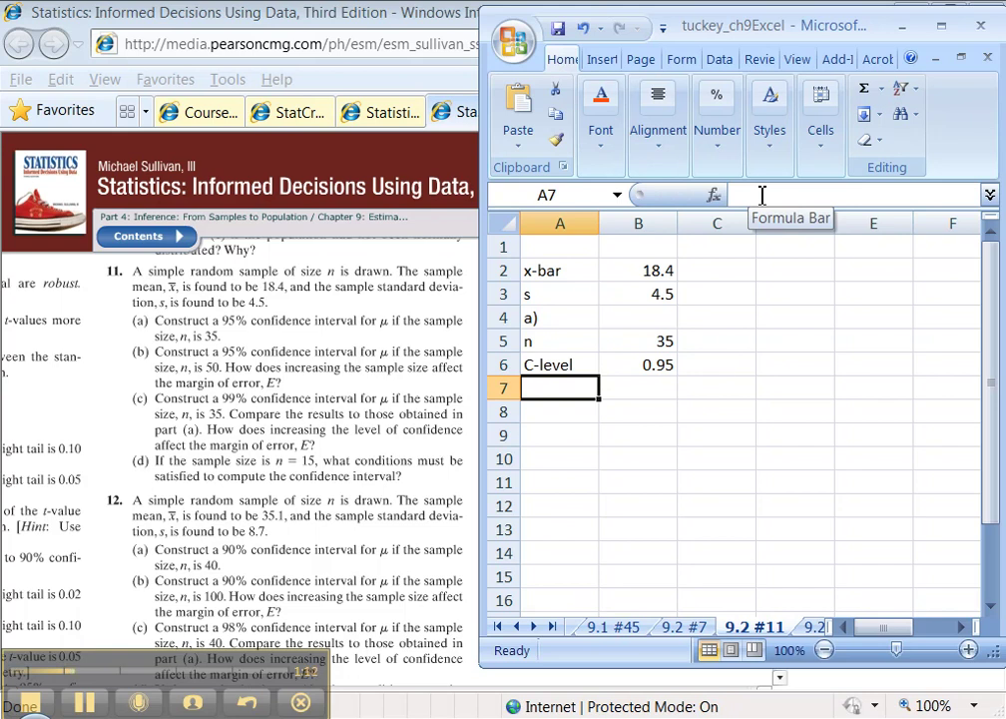
Label A7 "Alpha (area in BOTH tails)" and calculate it in B7 with the formula =1-B6.
text(Alpha (area in BOTH )
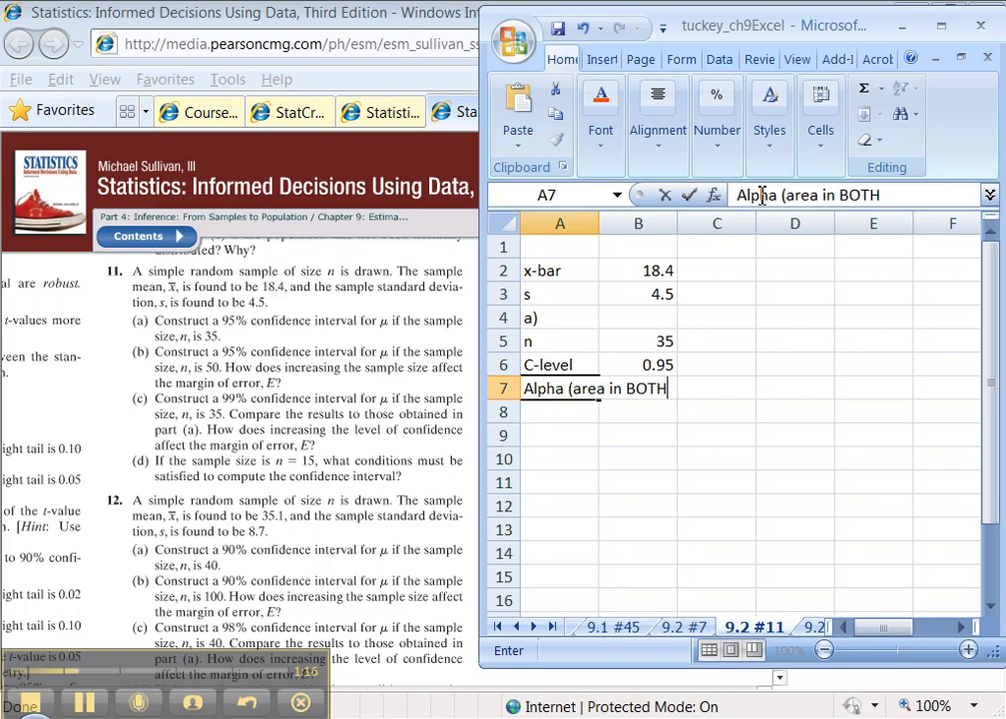
text(tails))
key(Tab)
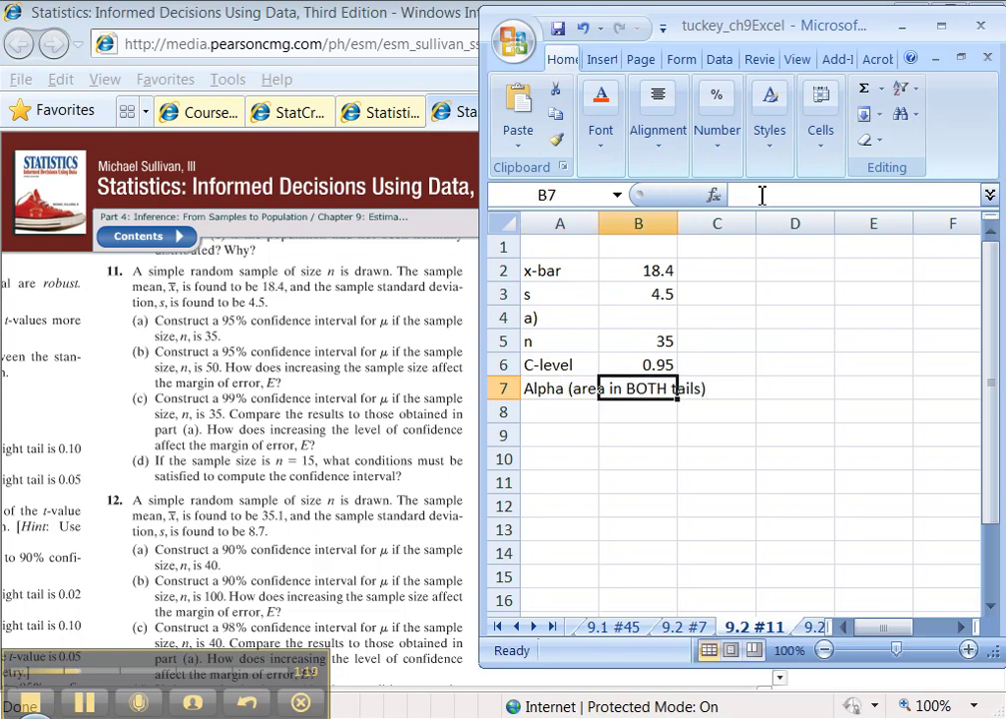
text(=)
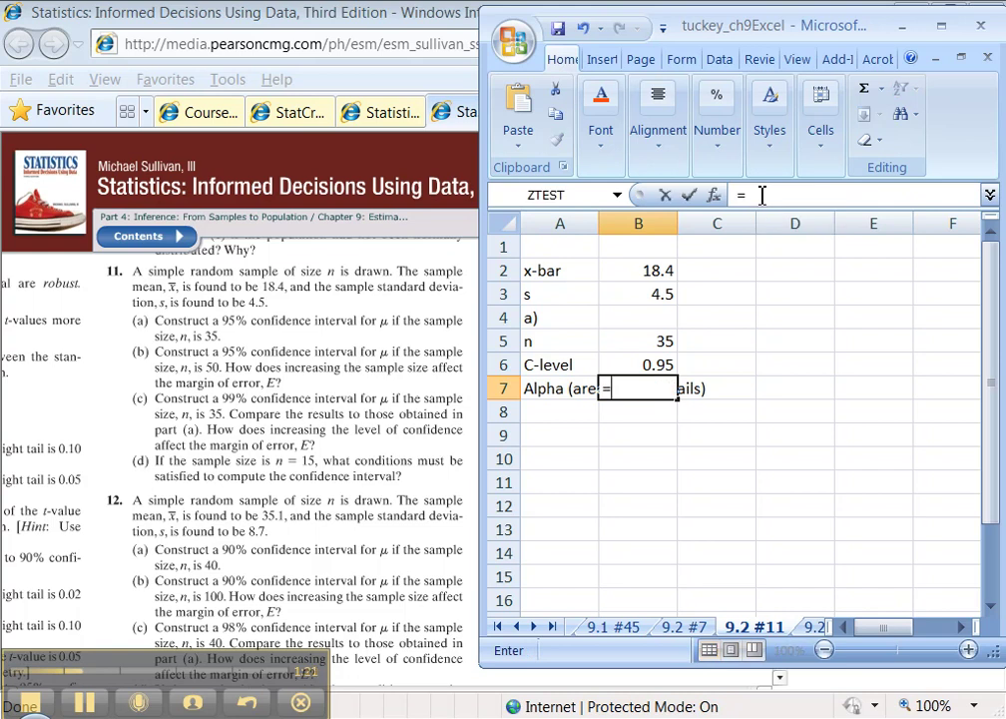
text(1-)
click(644, 363)
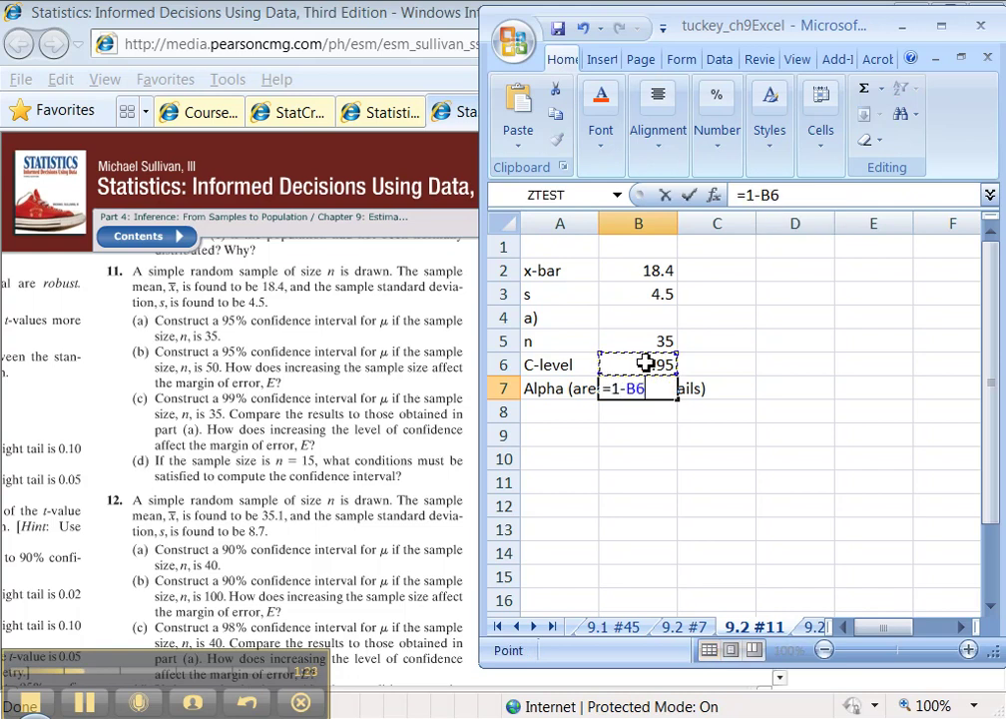
key(Return)
Auto-fit column A to its contents and make the "a)" label in A4 bold.
double_click(600, 221)
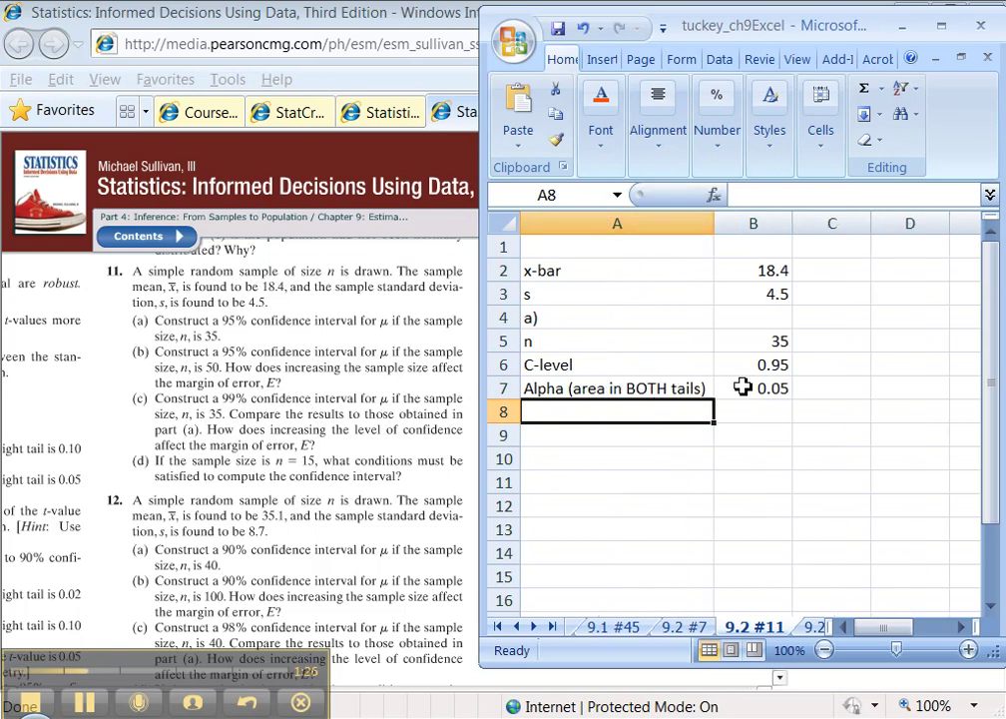
click(623, 315)
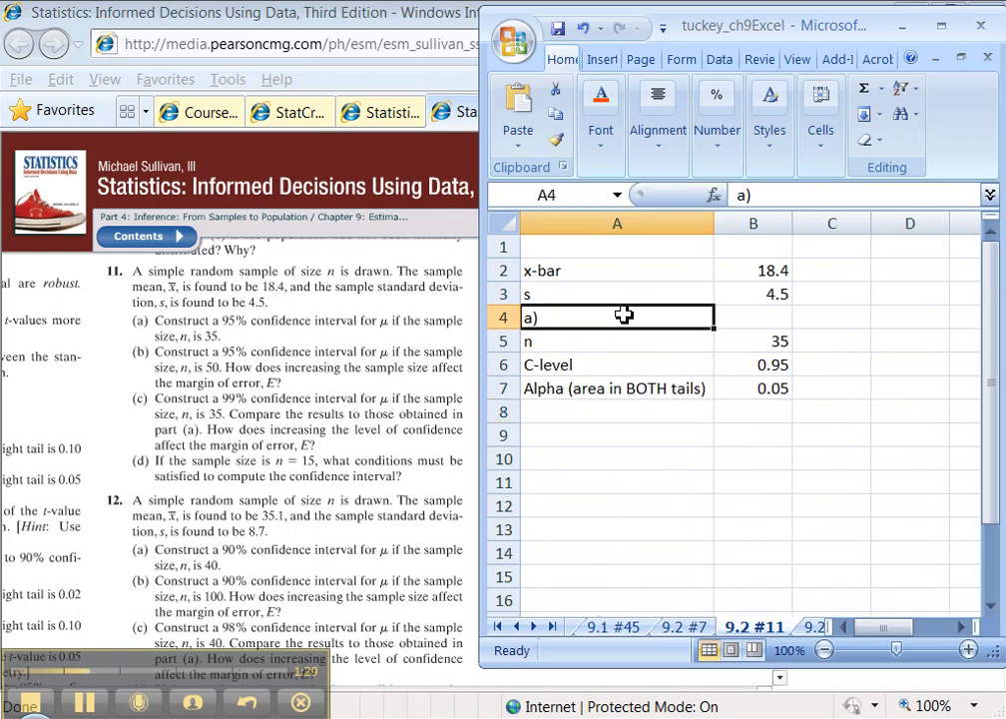
Label A8 "T-value" and calculate it in B8 with the formula =TINV(B7,B5-1).
click(607, 410)
text(T-value)
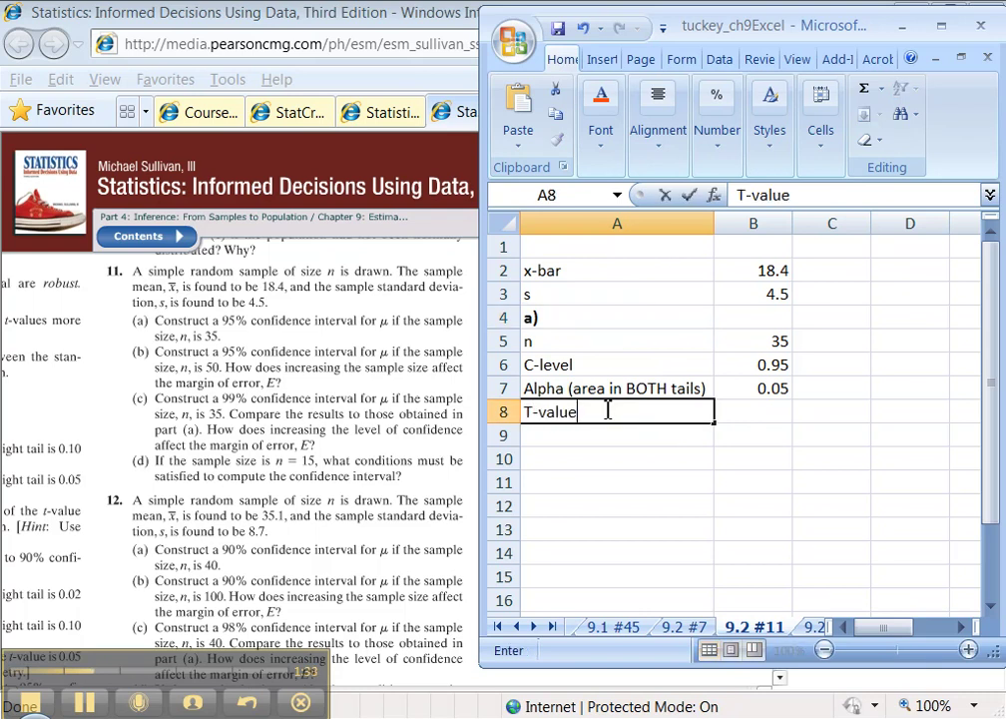
key(Tab)
text(=TINV()
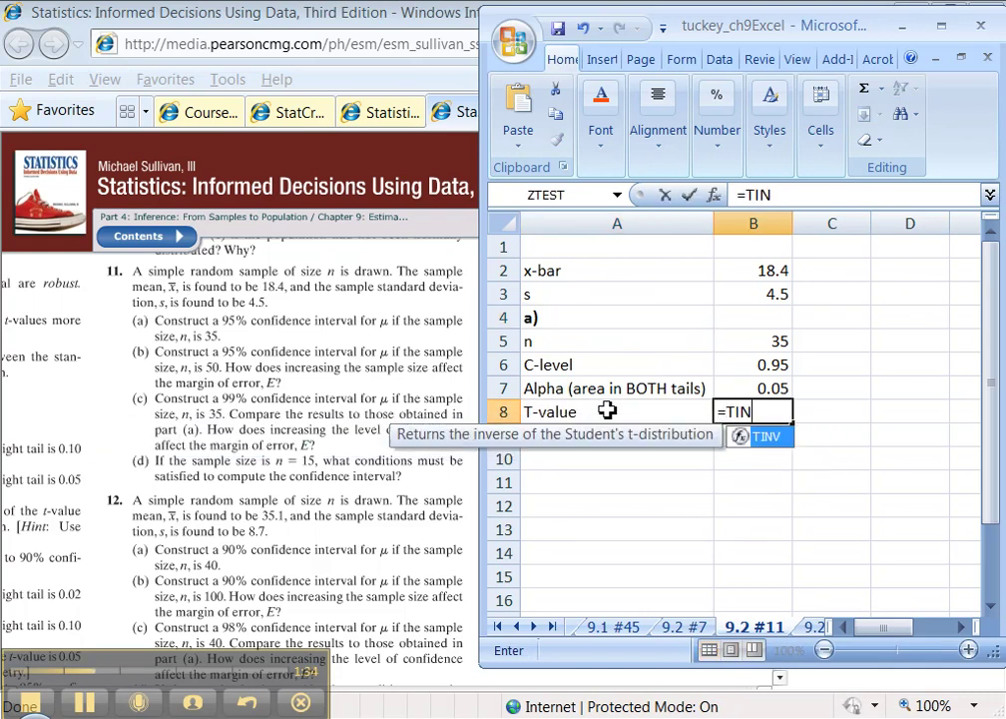
click(750, 388)
text(,)
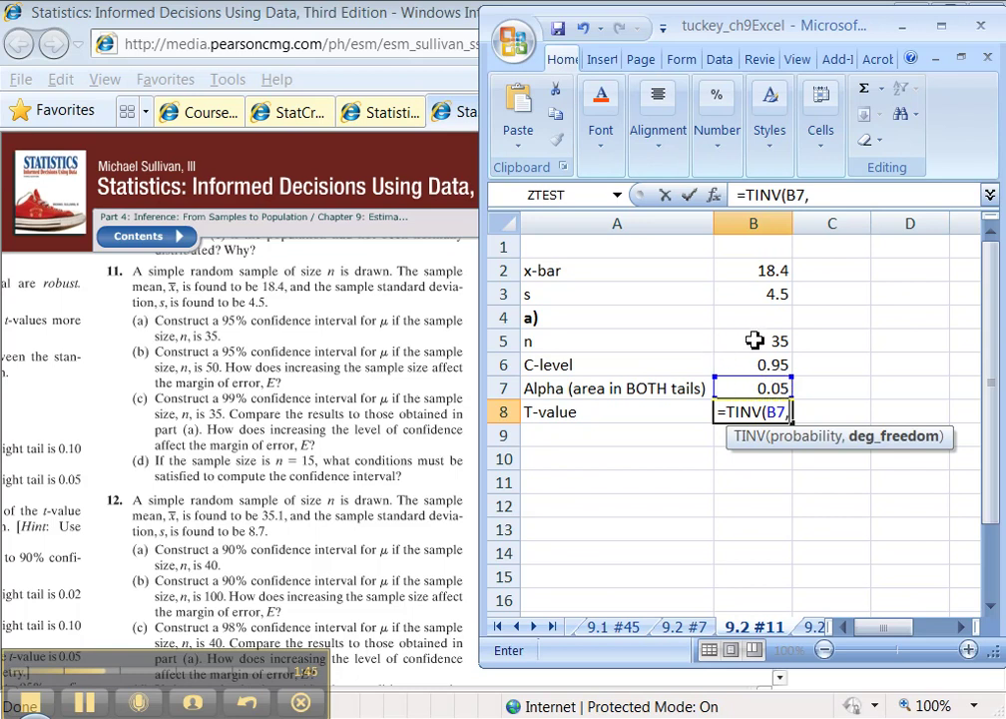
click(753, 340)
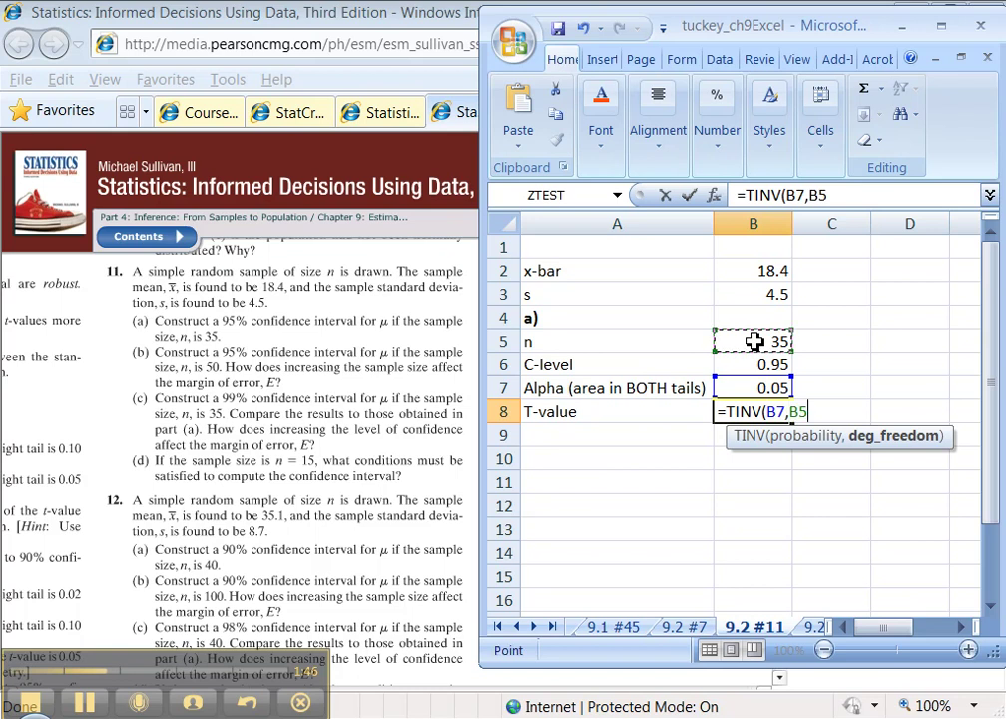
text(0)
key(BackSpace)
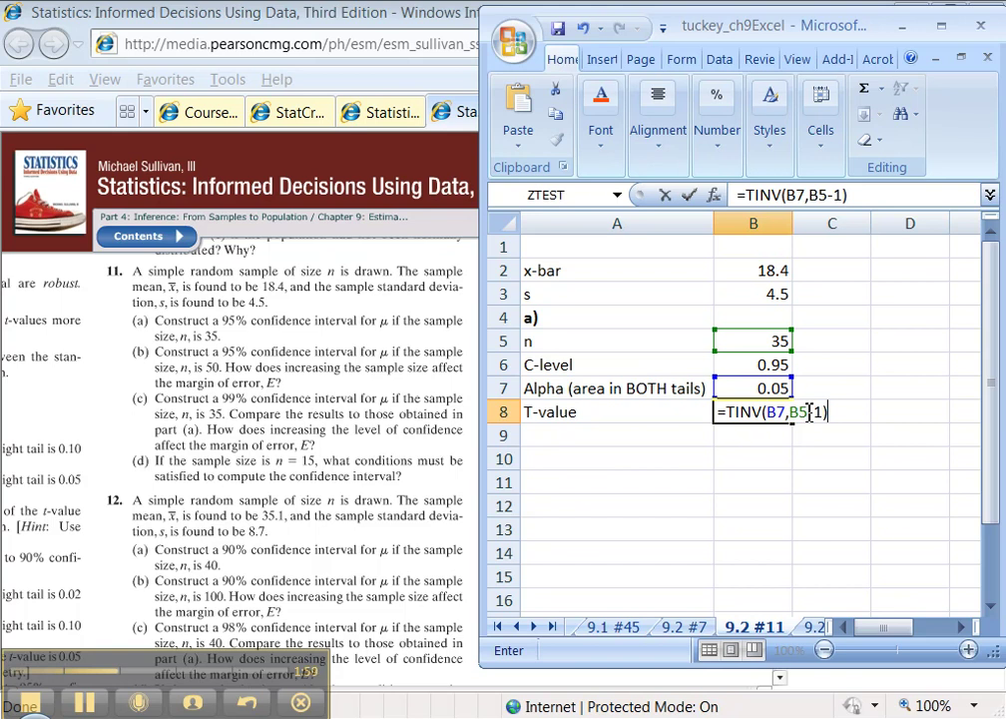
key(Return)
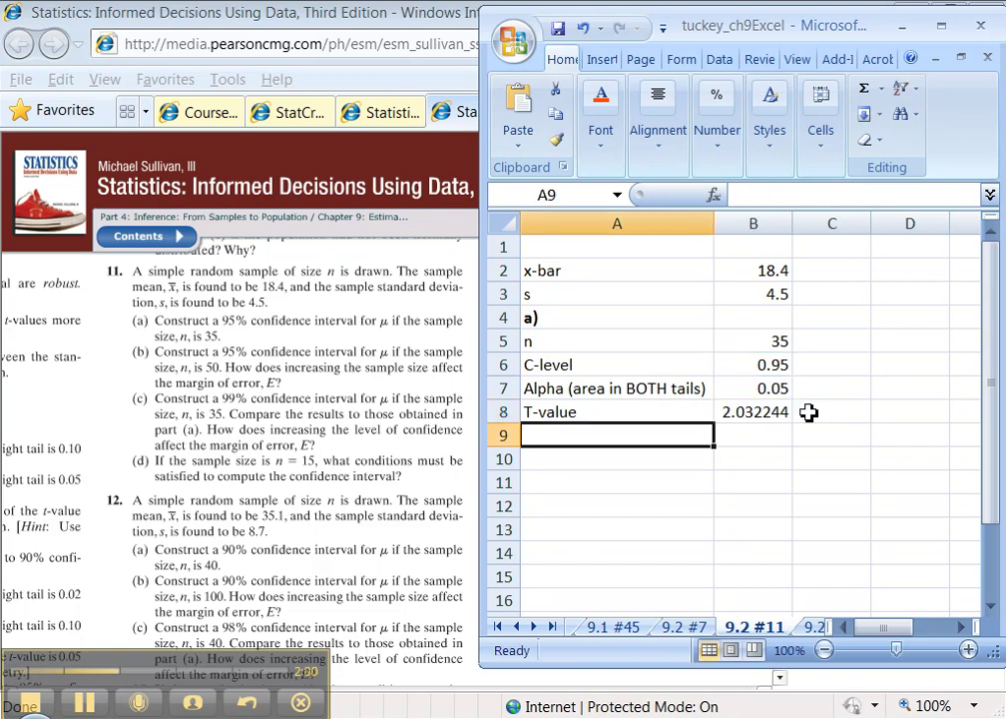
click(748, 417)
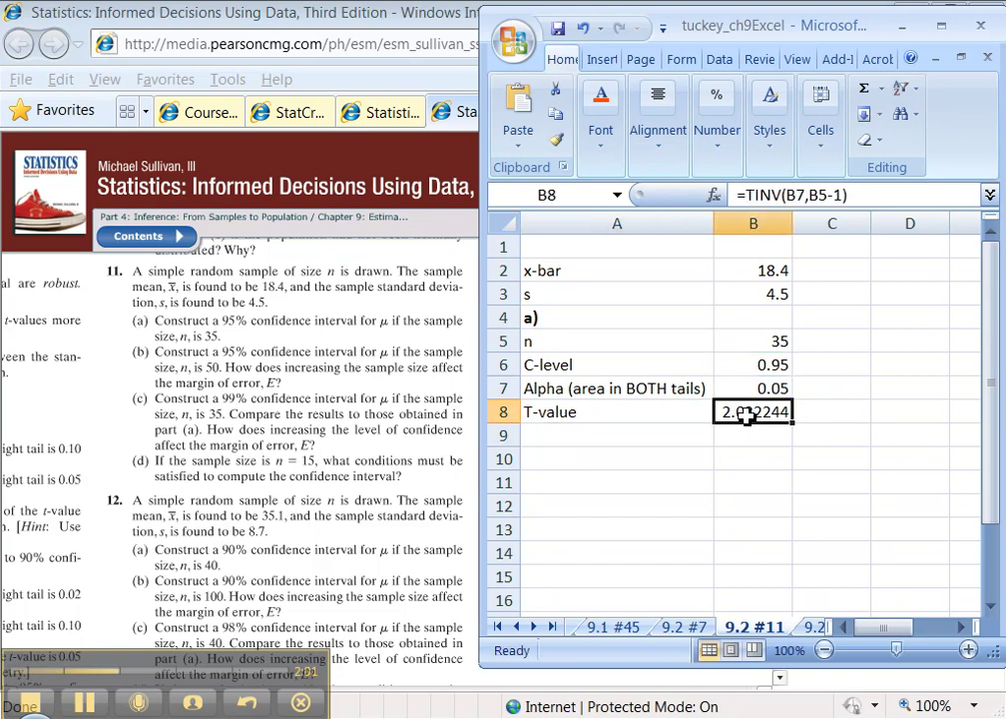
Enter the labels "Lower Limit" in A10 and "Upper Limit" in A11.
click(629, 456)
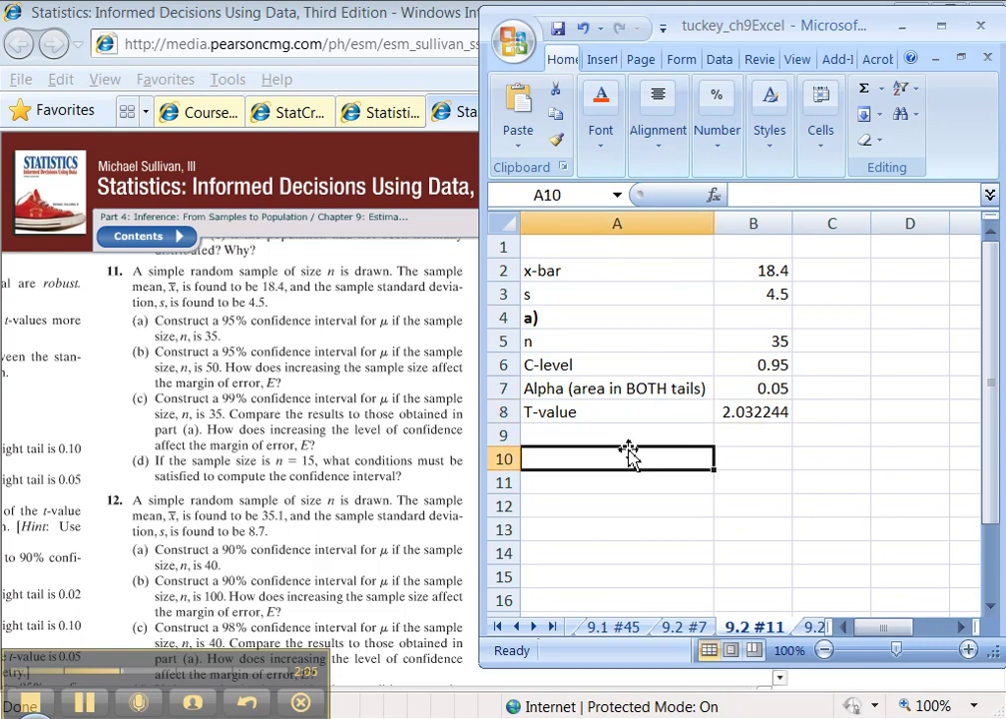
text(LL)
key(BackSpace)
text(ower Limit)
key(Tab)
key(Return)
text(Upper Limit)
key(Tab)
Calculate the lower limit in B10 with the formula =$B$2-B8*B3/SQRT(B5).
key(Up)
text(=)
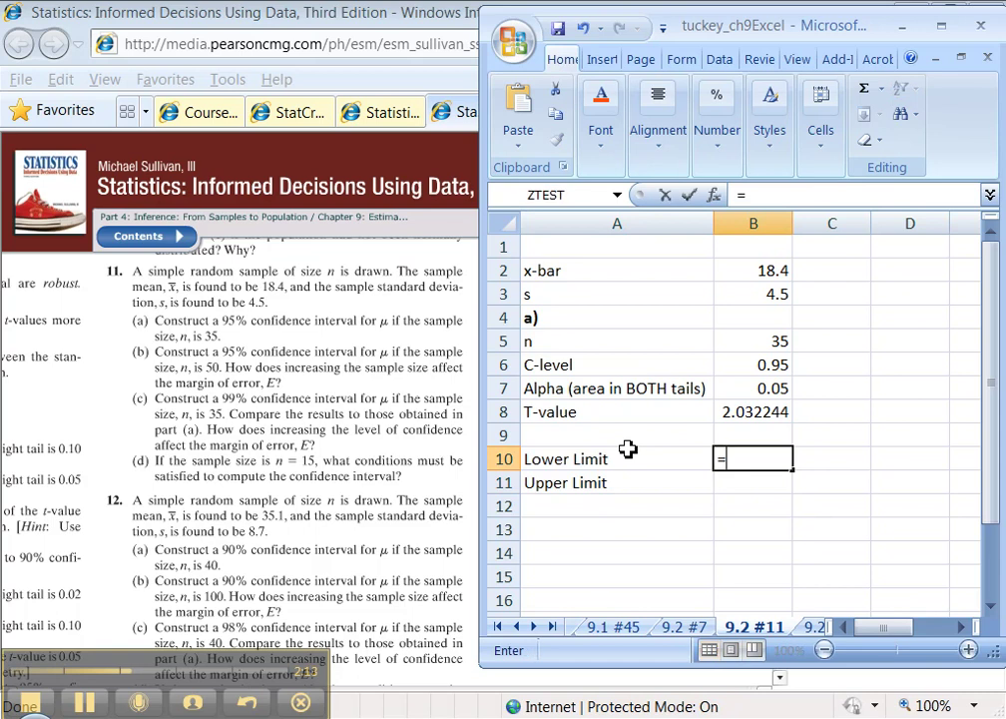
click(747, 270)
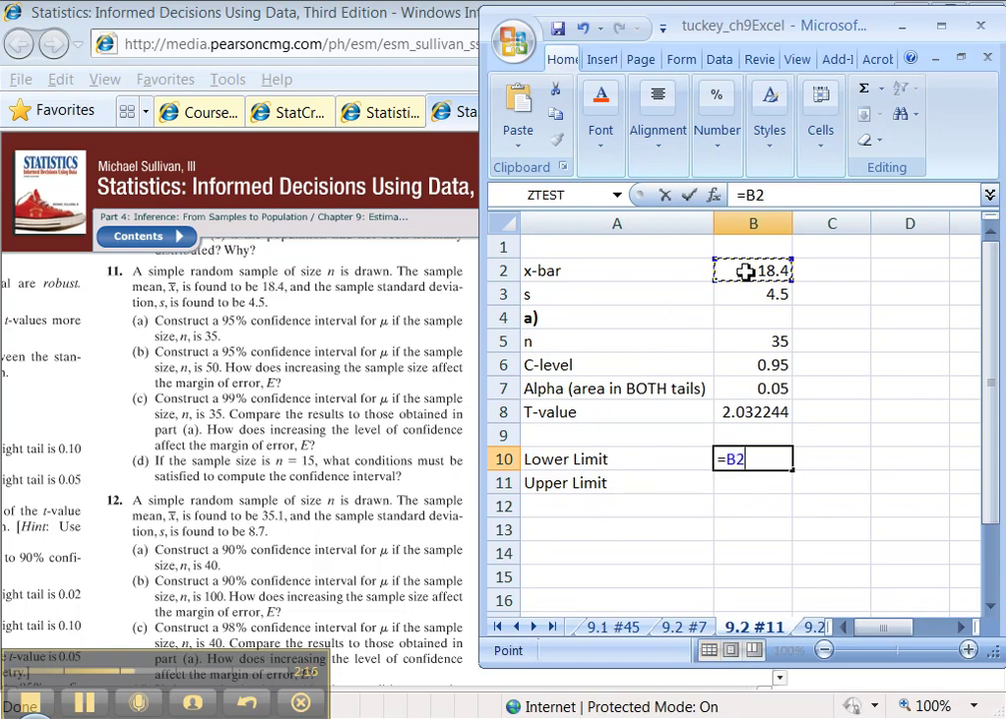
key(F4)
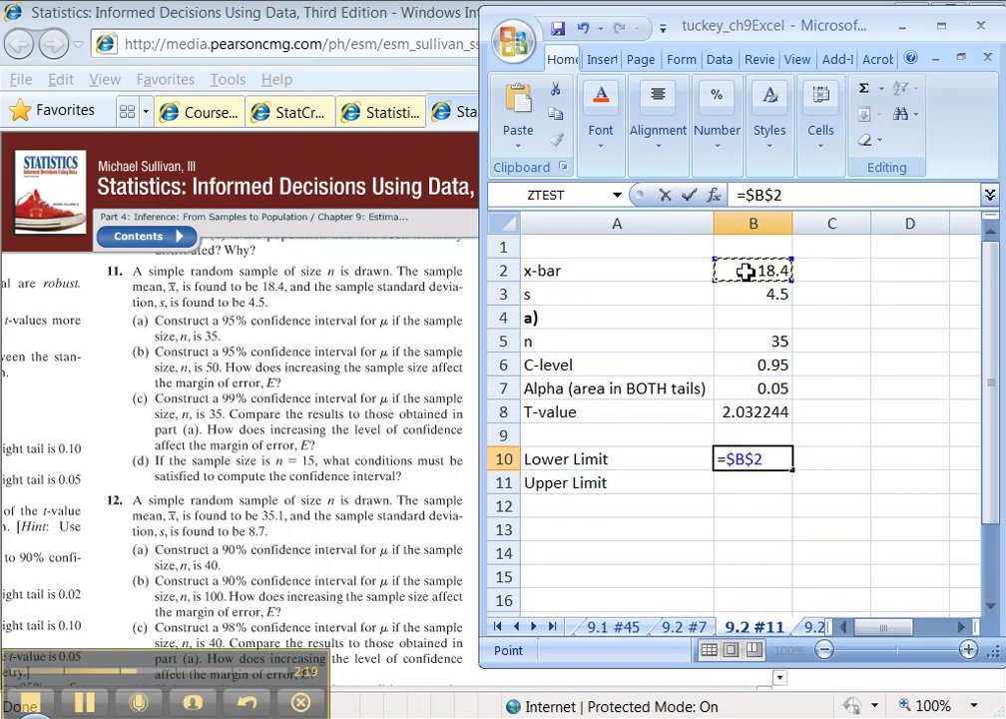
text(-)
click(762, 417)
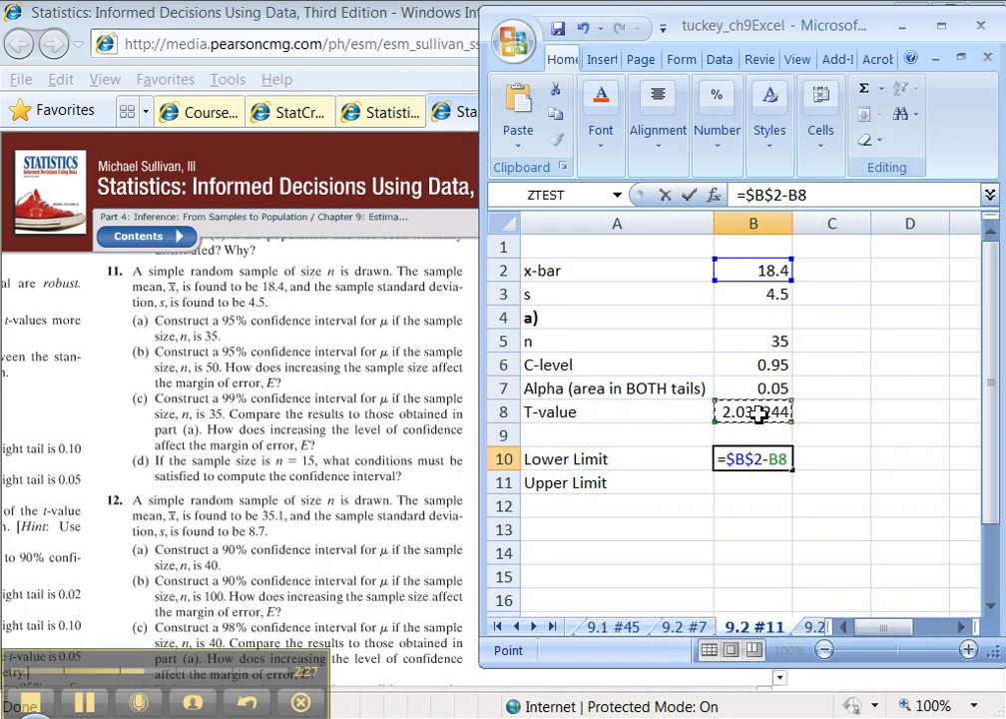
text(*)
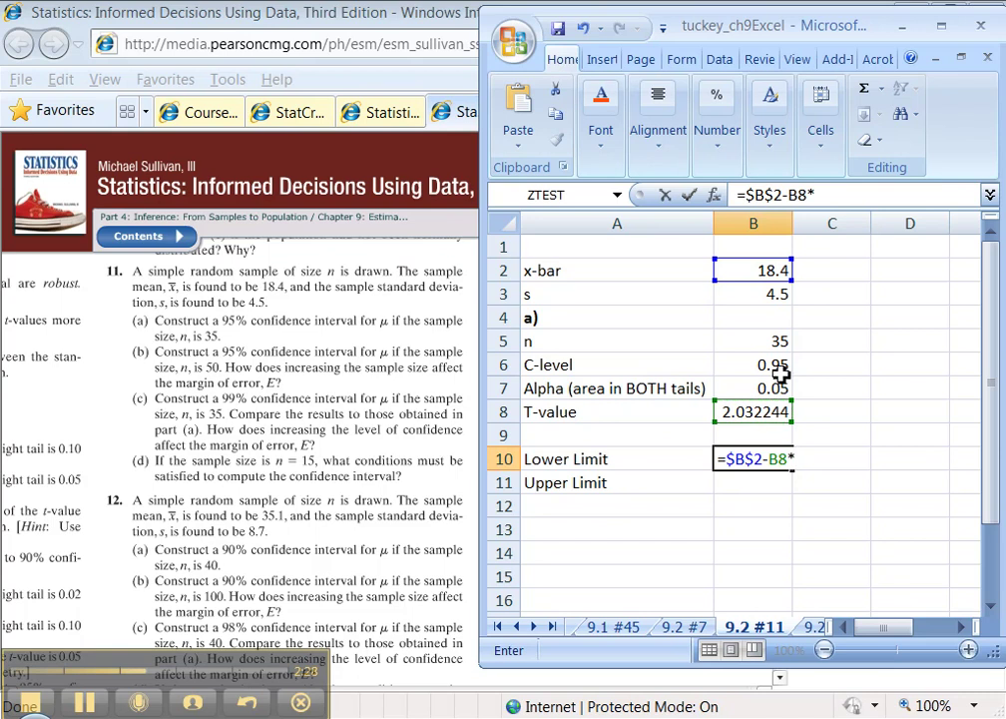
click(754, 296)
text(/)
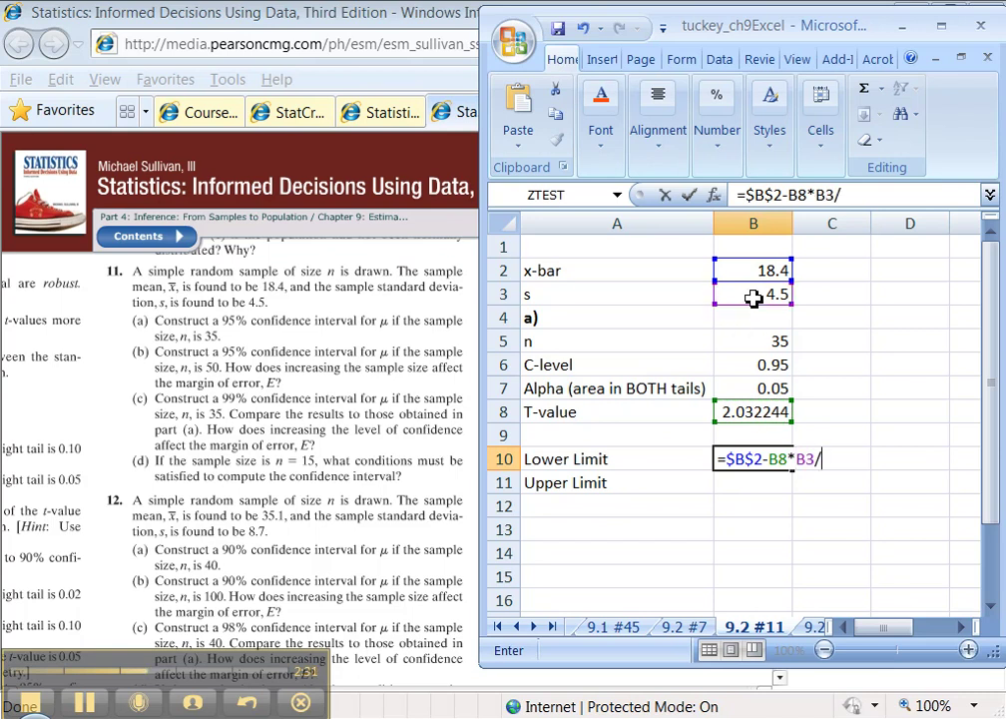
text(sqrt()
click(751, 342)
text())
key(Return)
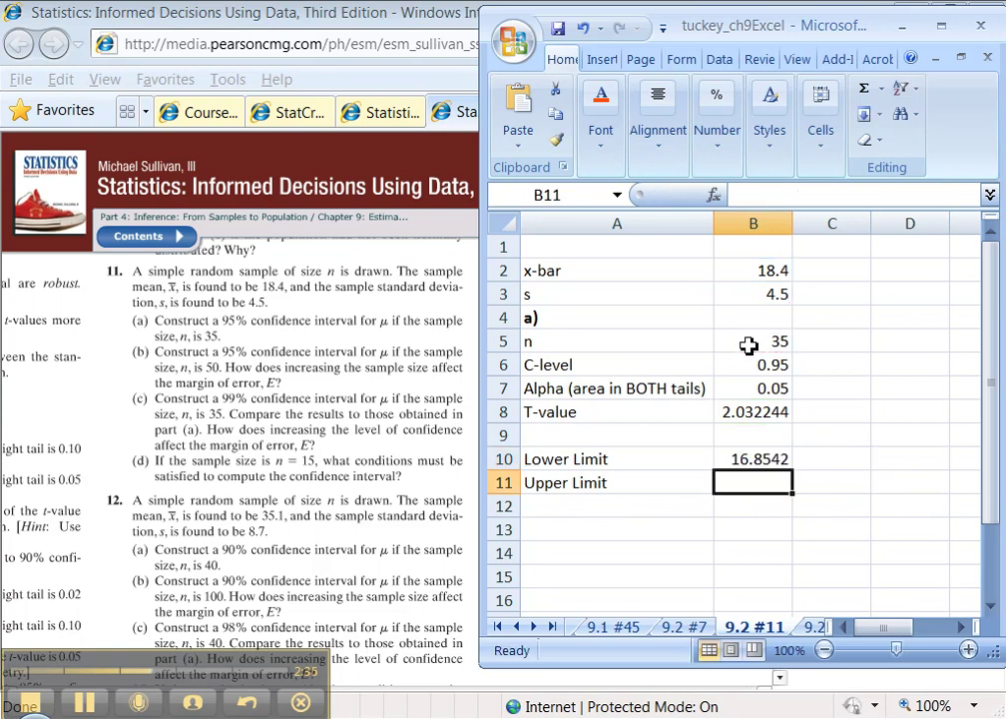
Calculate the upper limit in B11 with the formula =$B$2+B8*$B$3/SQRT(B5).
click(756, 458)
click(746, 481)
text(=)
click(740, 267)
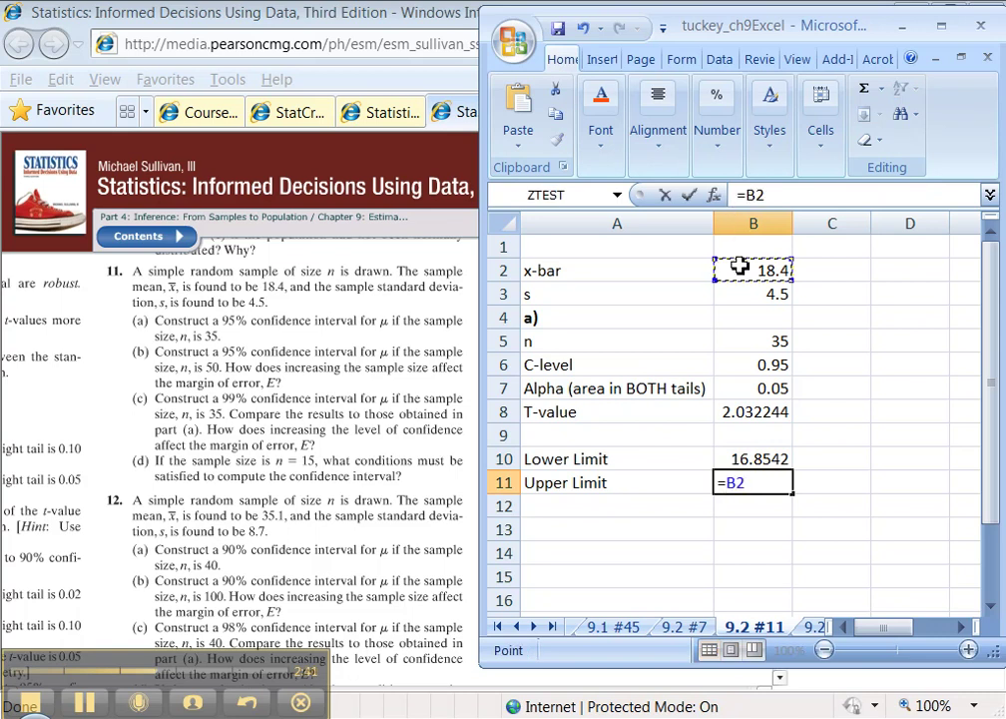
key(F4)
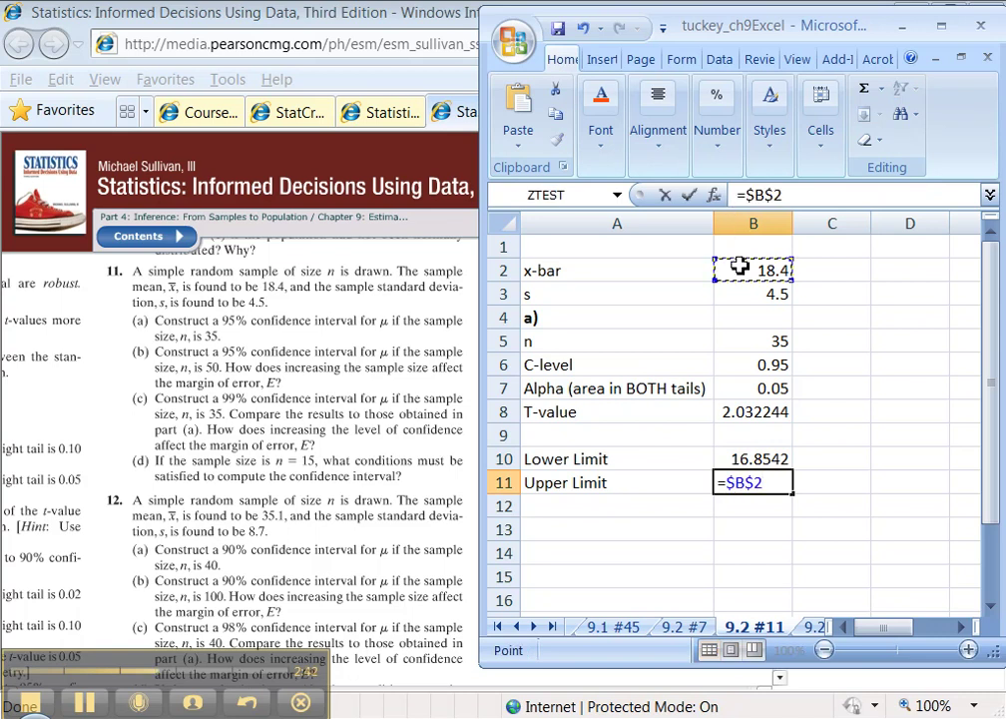
text(+)
click(777, 413)
text(*)
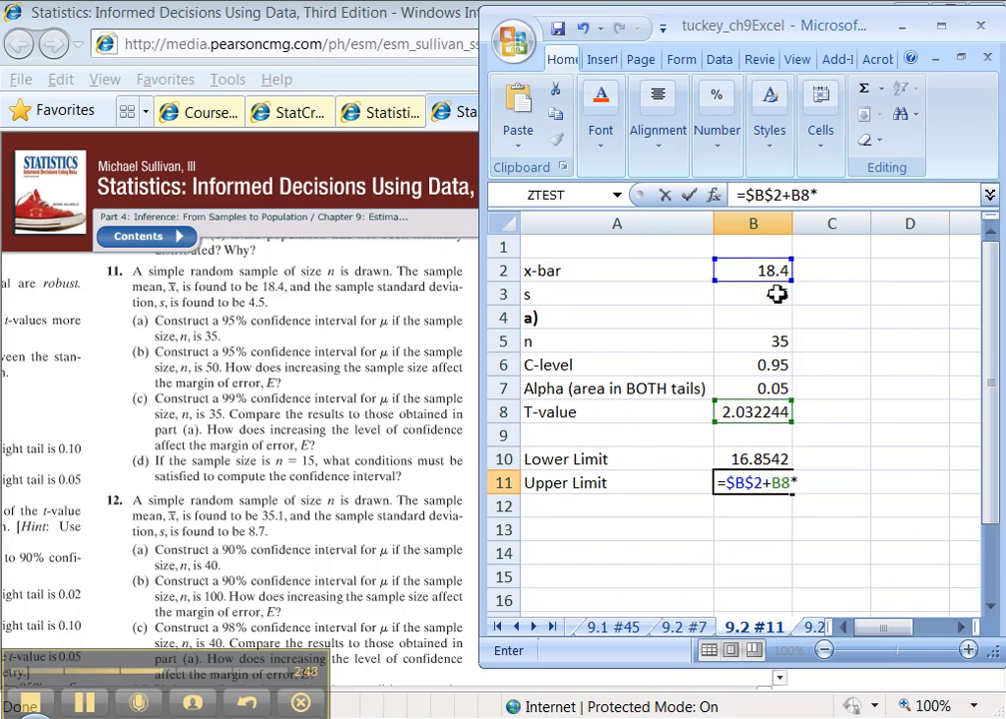
click(777, 293)
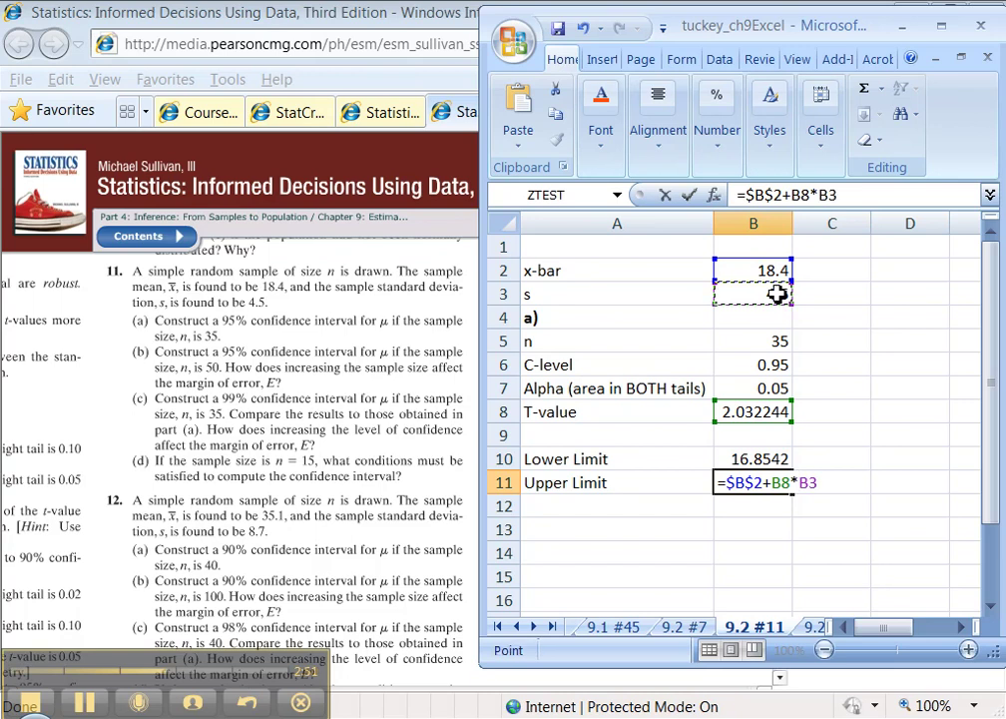
key(F4)
text(/)
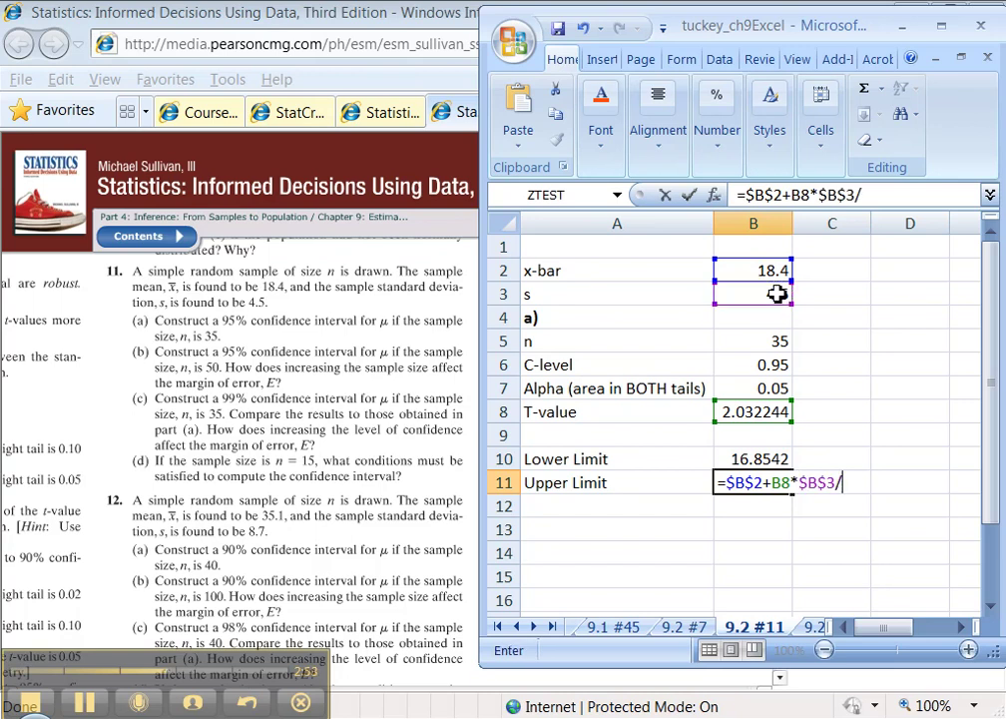
text(sqrt()
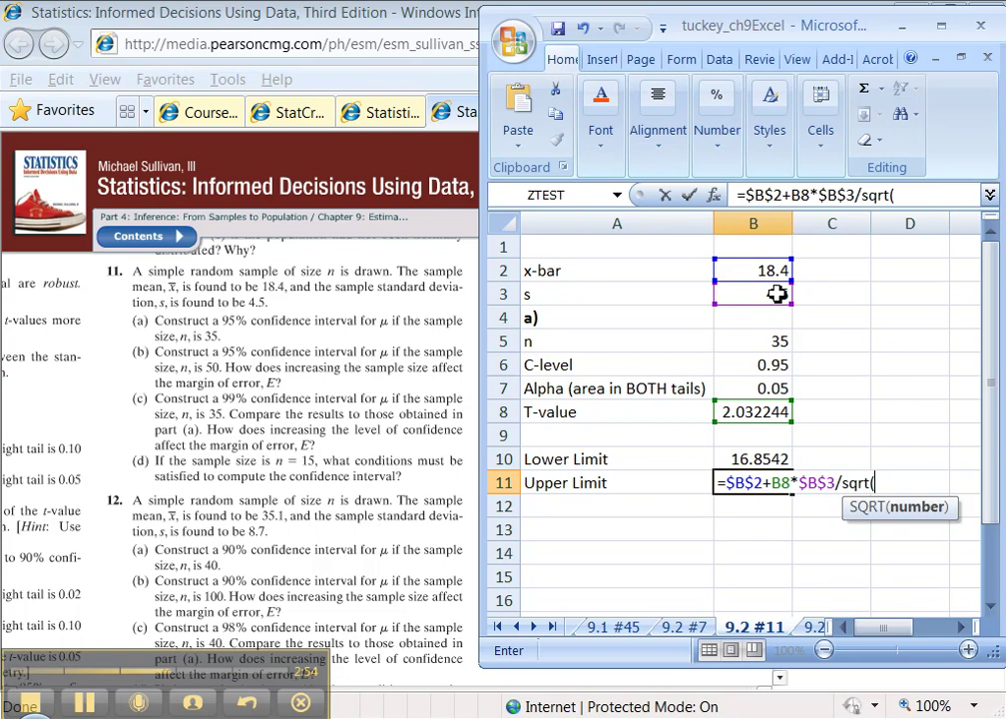
click(778, 341)
text())
key(Return)
Make the B3 reference absolute in the lower limit formula in B10, giving =$B$2-B8*$B$3/SQRT(B5).
click(739, 482)
click(740, 459)
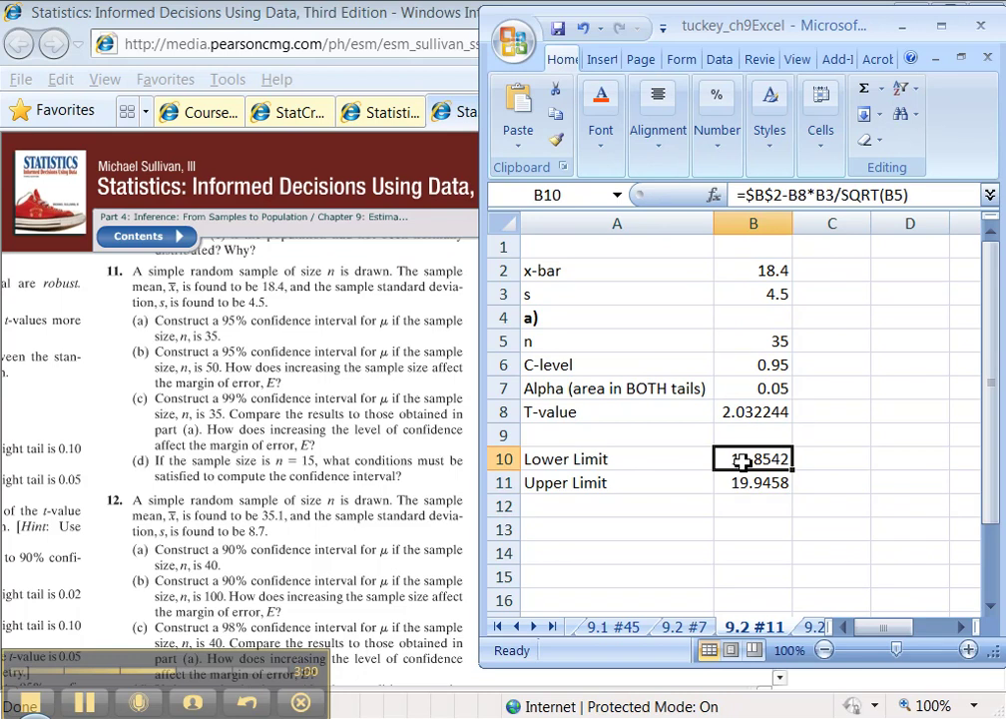
click(824, 197)
key(F4)
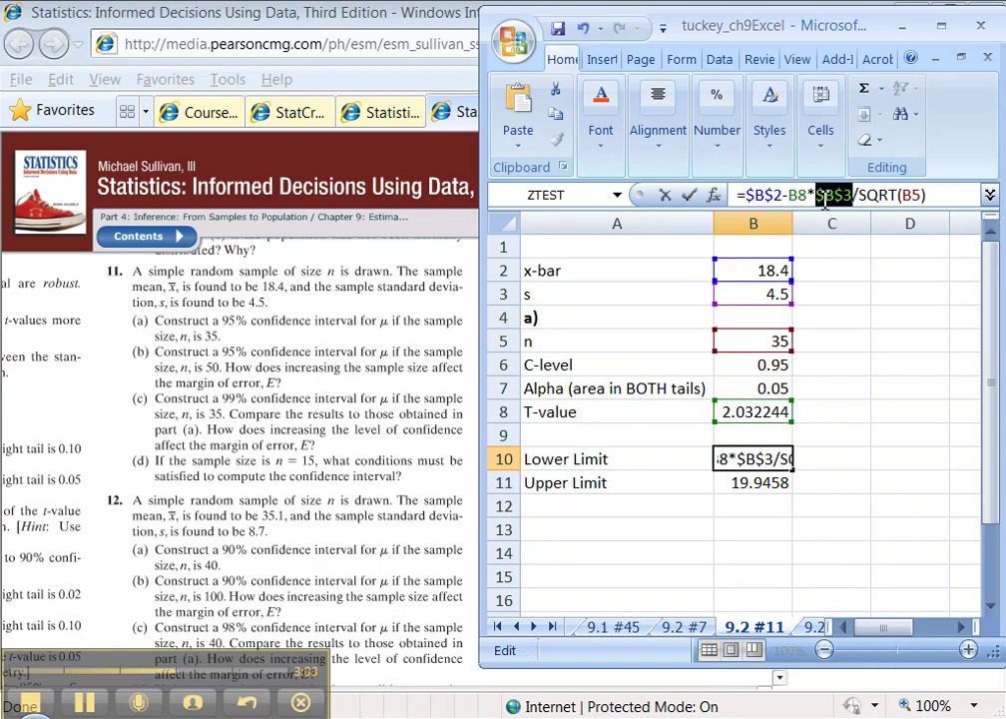
key(Return)
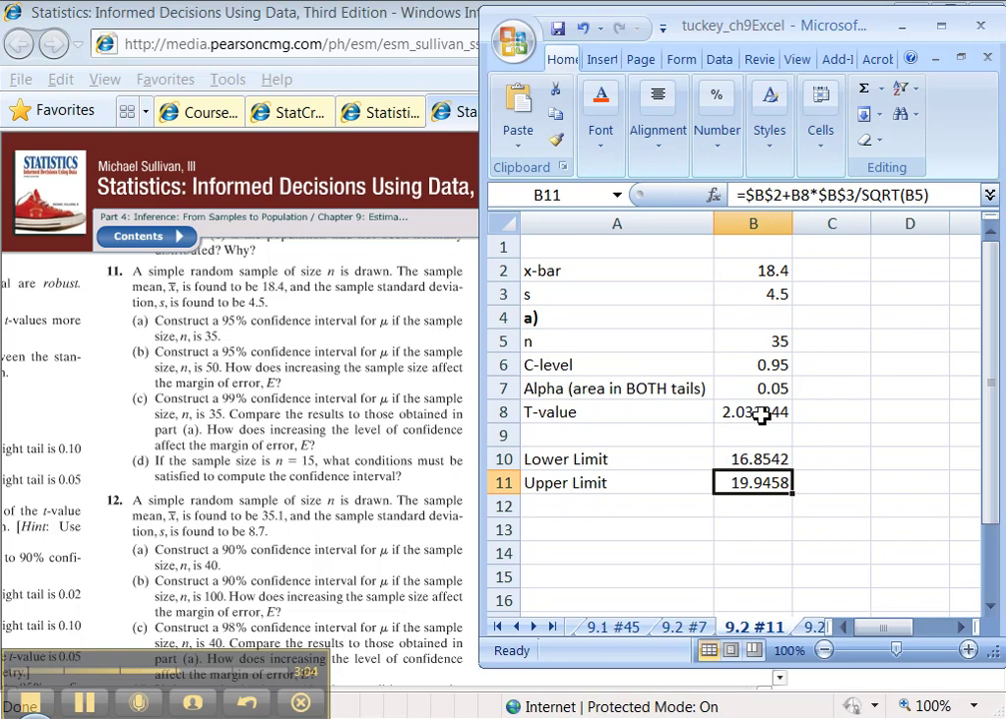
Make the x-bar and s labels and their values in A2:B3 bold.
drag(757, 292, 714, 269)
key(ctrl+b)
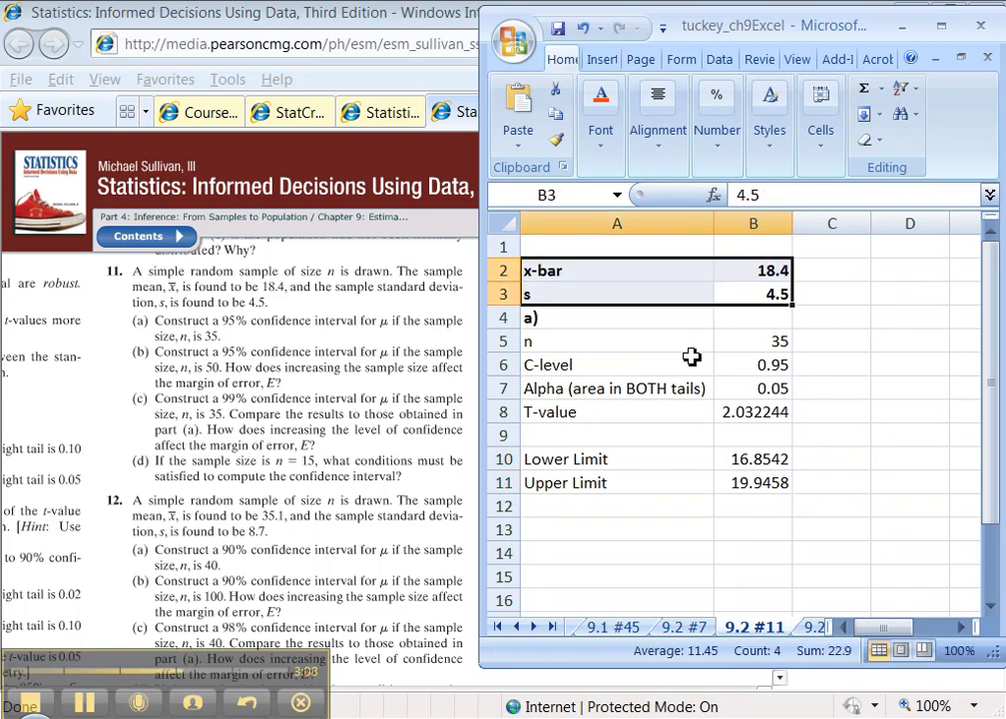
click(691, 356)
Fill the lower and upper limit cells A10:B11 with green.
drag(717, 479, 703, 460)
click(602, 125)
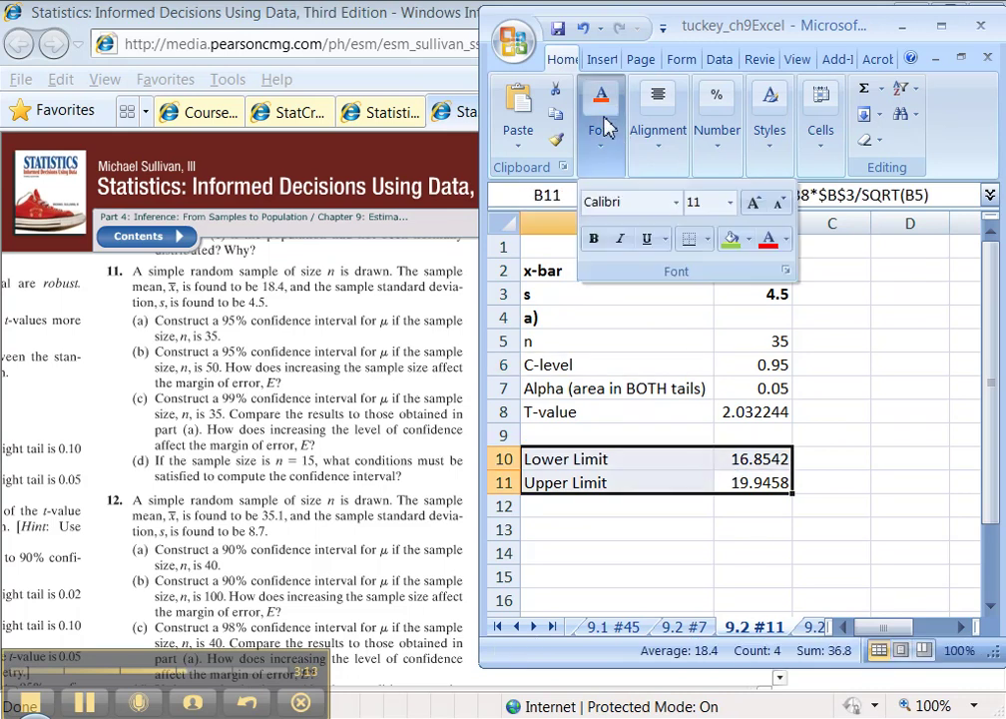
click(727, 238)
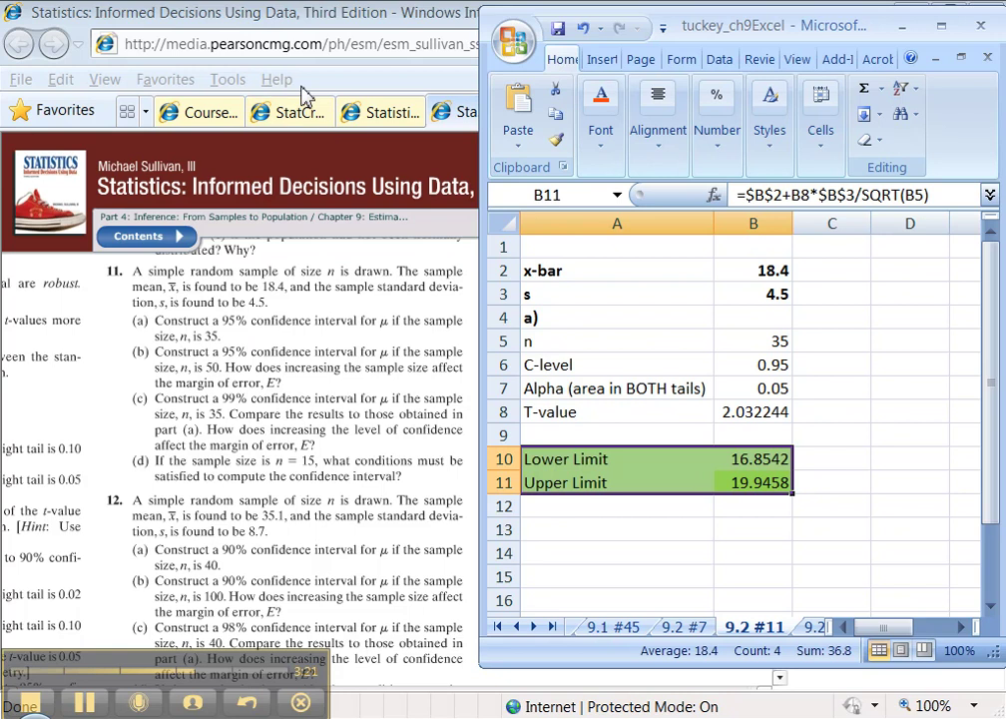
Switch to StatCrunch in the browser and start a one-sample T statistics calculation with summary data.
click(304, 116)
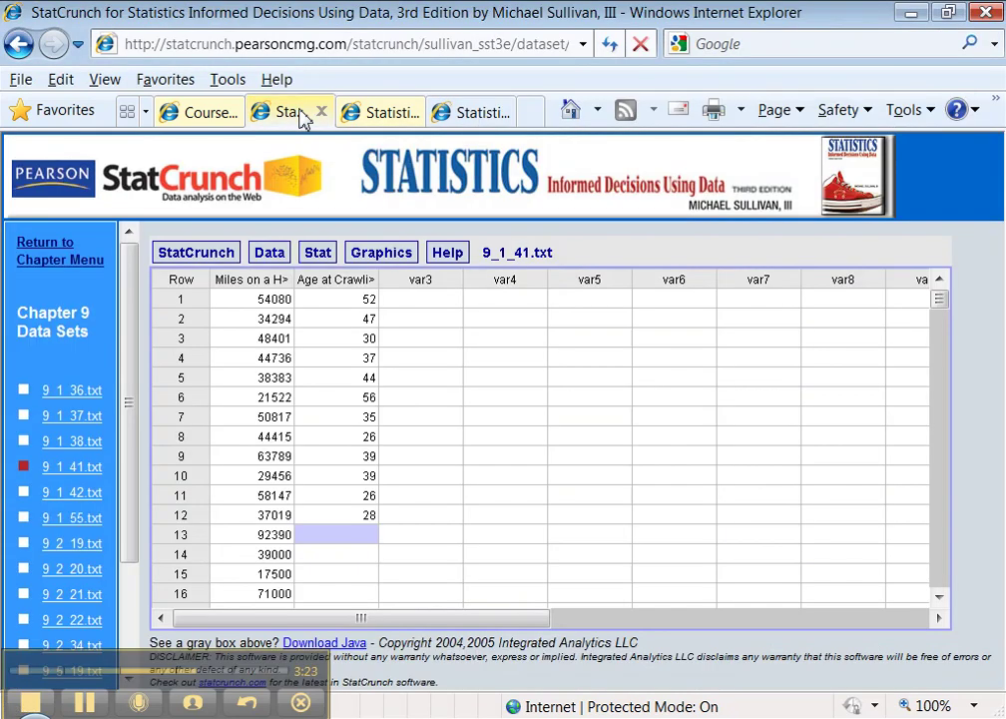
click(328, 257)
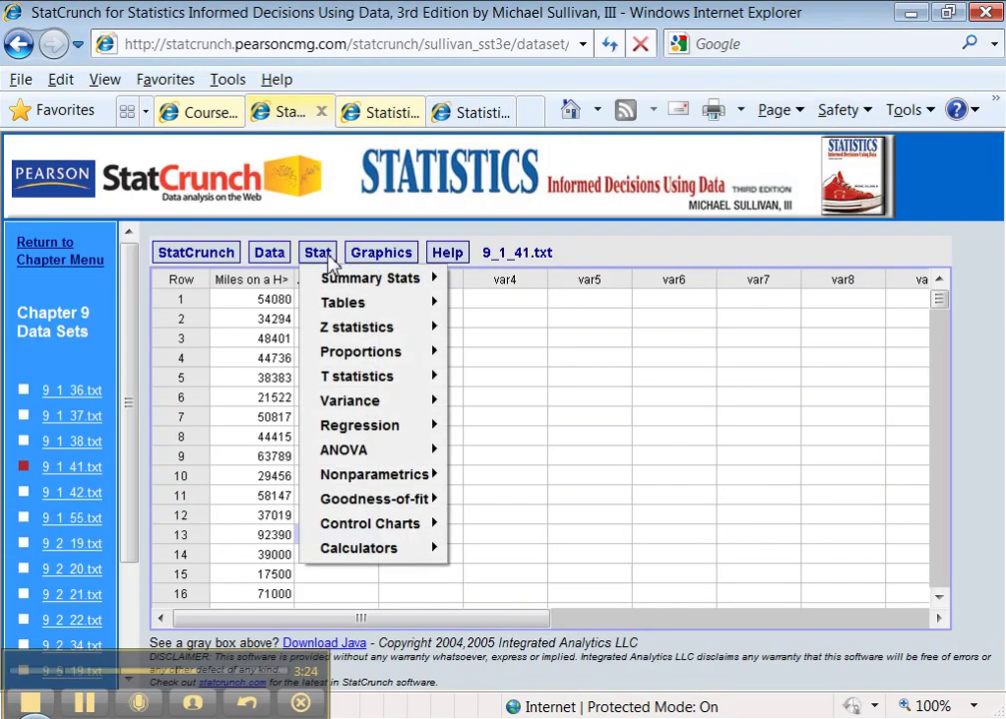
mouse_move(352, 380)
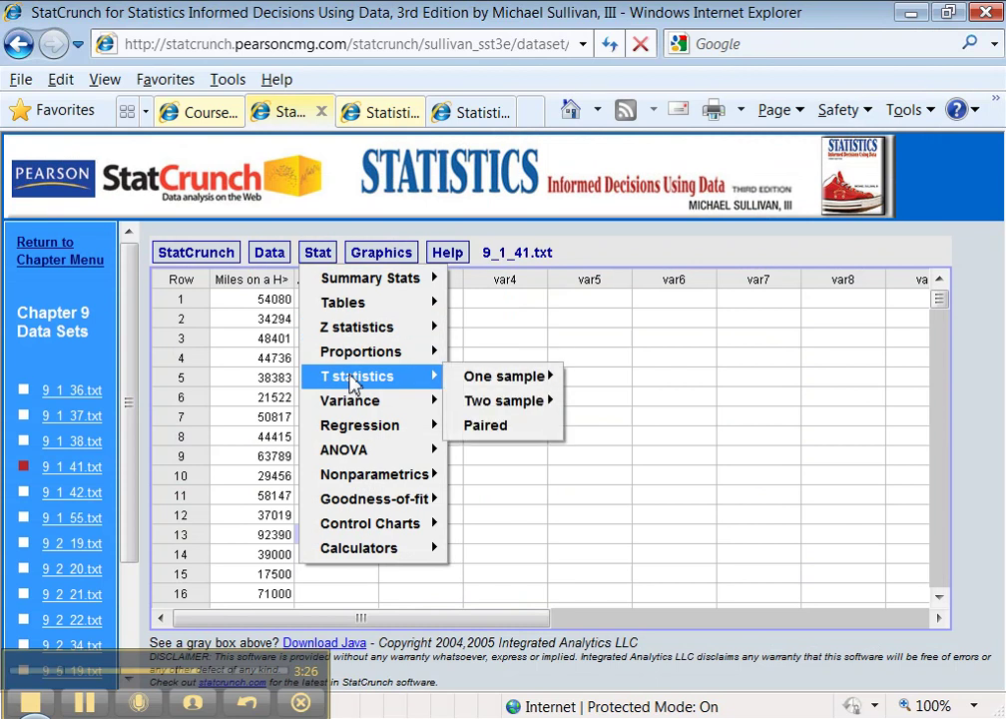
mouse_move(489, 385)
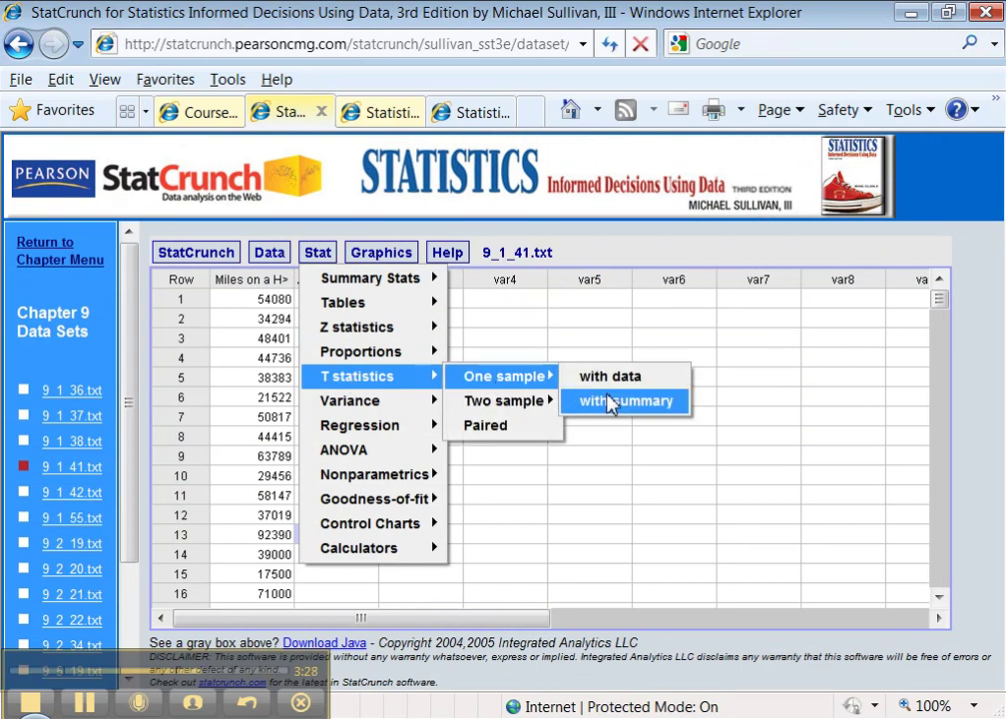
click(611, 412)
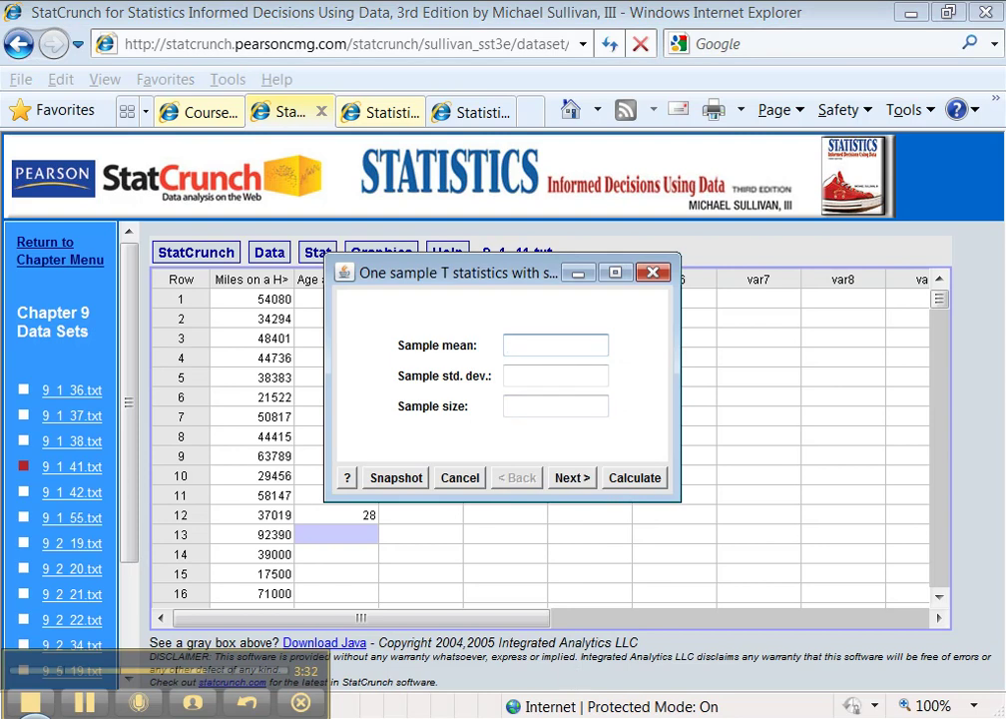
Enter a sample mean of 18.4, a sample standard deviation of 4.5 and a sample size of 35.
key(alt+Tab)
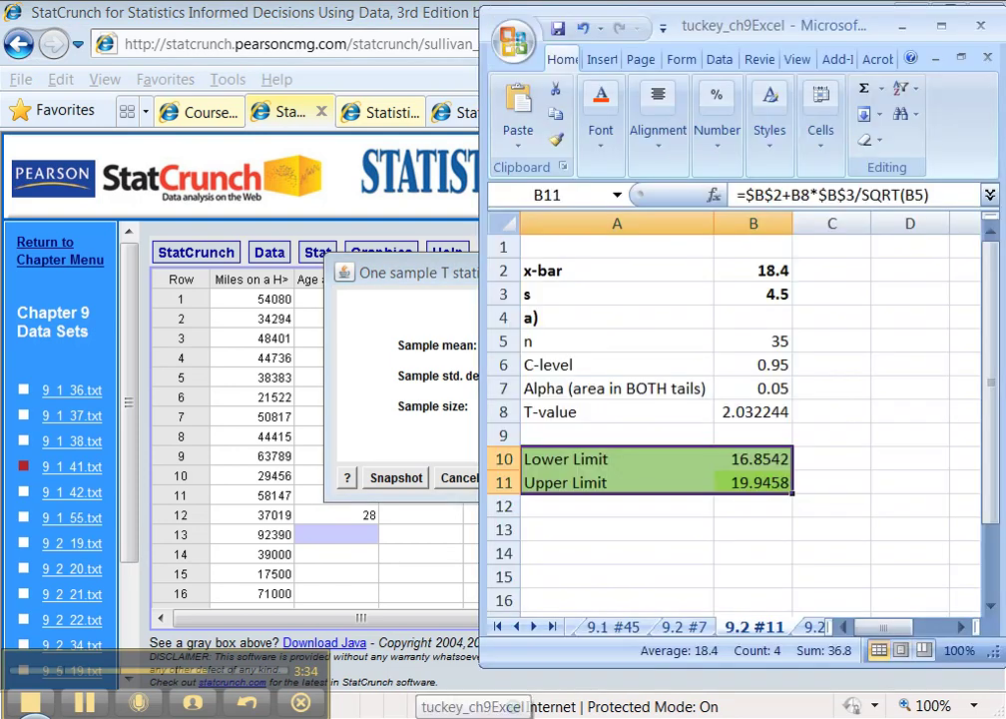
key(alt+Tab)
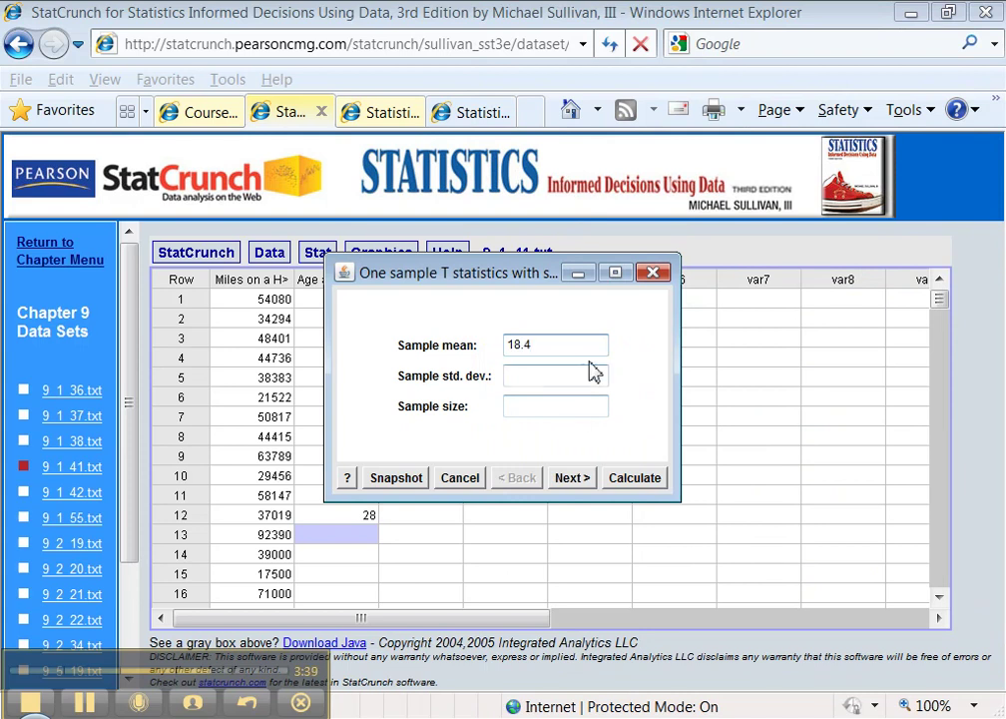
click(559, 384)
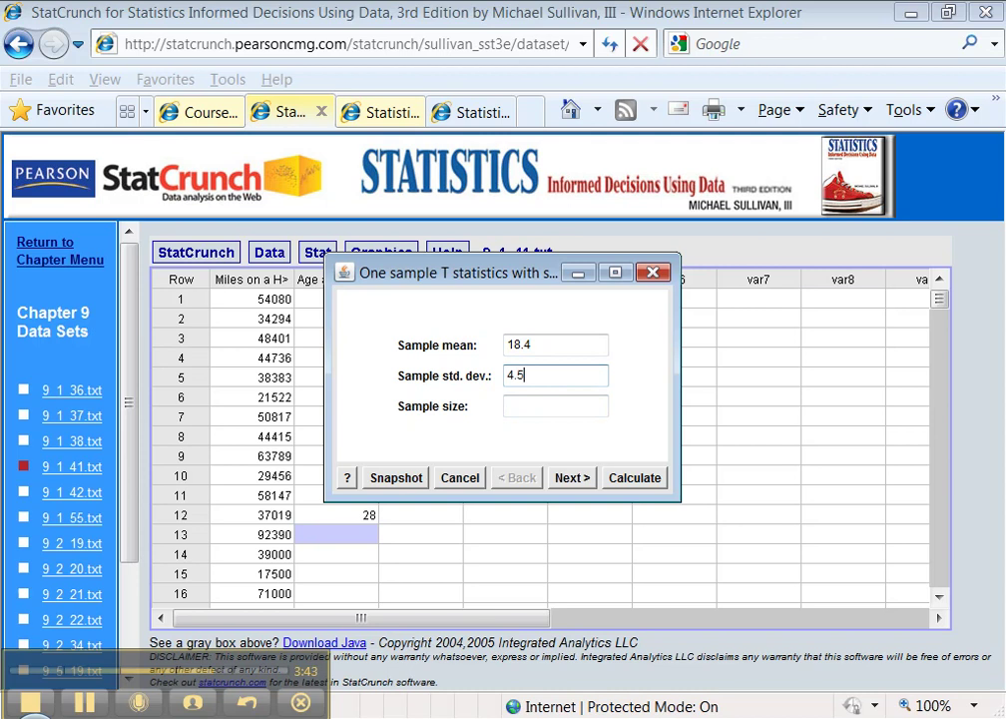
key(alt+Tab)
key(alt+Tab)
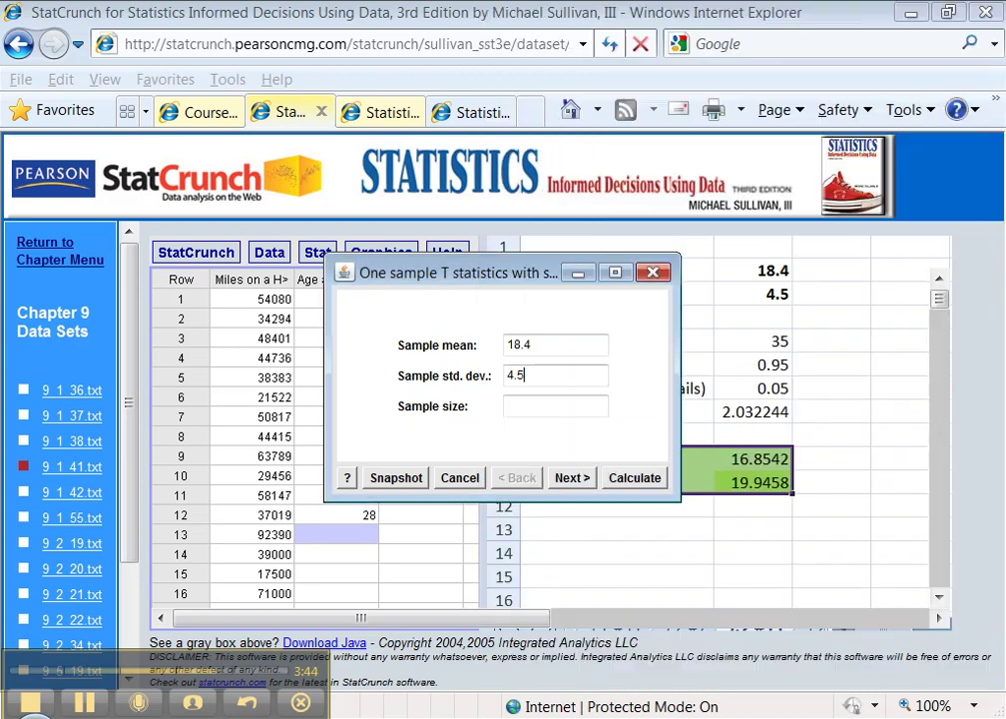
click(533, 404)
text(35)
Choose the confidence interval option at level 0.95 and calculate the one-sample T results.
click(574, 480)
click(492, 411)
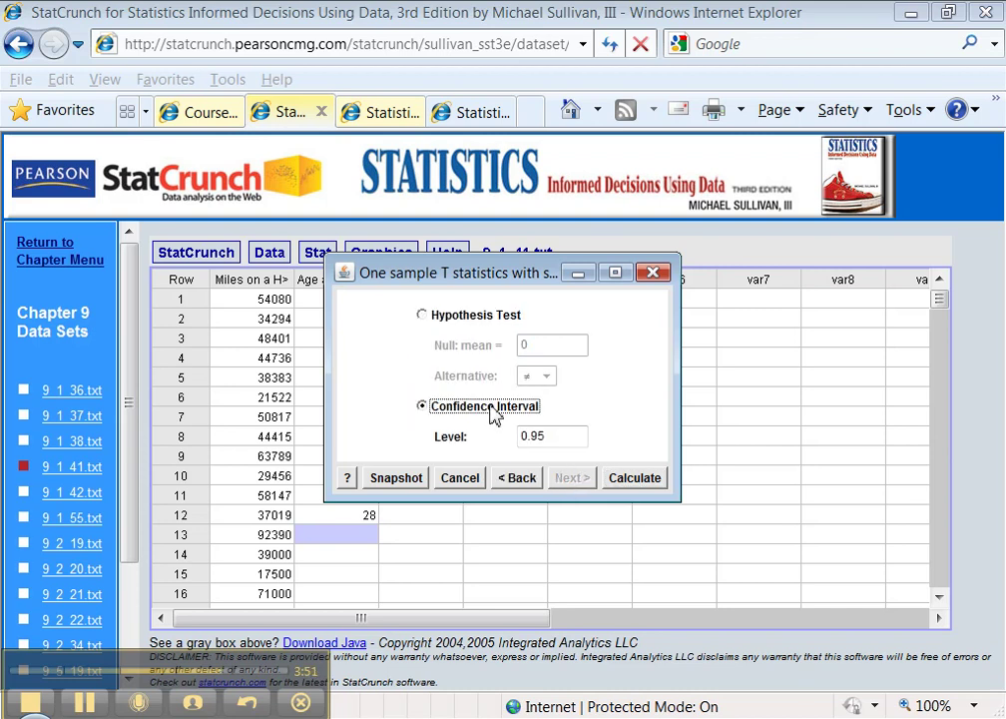
click(632, 483)
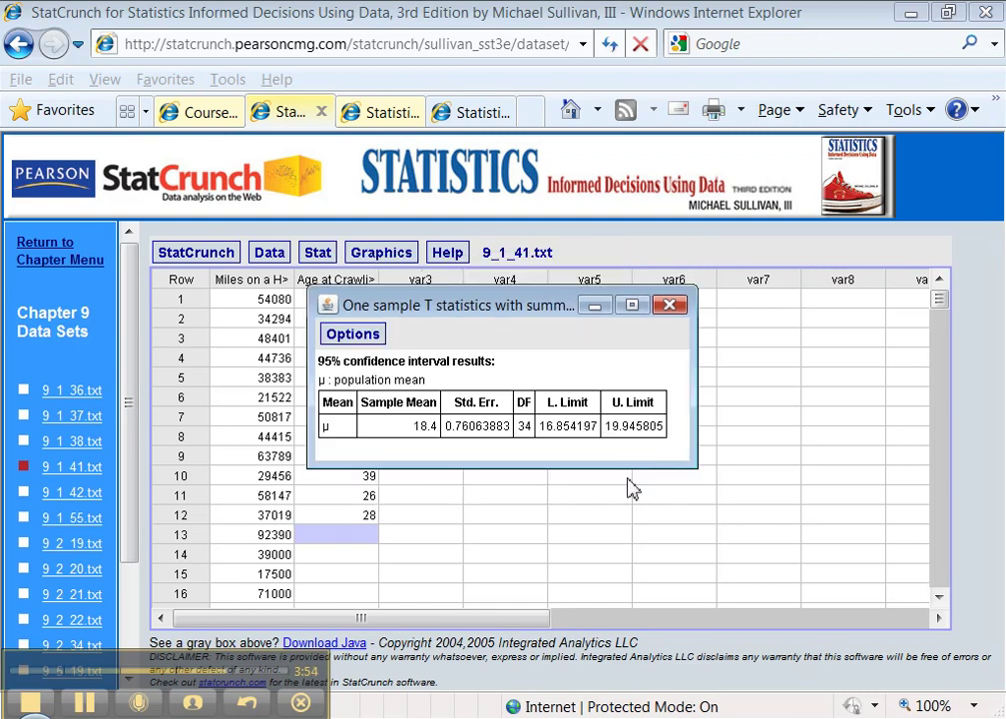
Copy the StatCrunch confidence interval results and select cell C7 in the Excel worksheet.
click(384, 337)
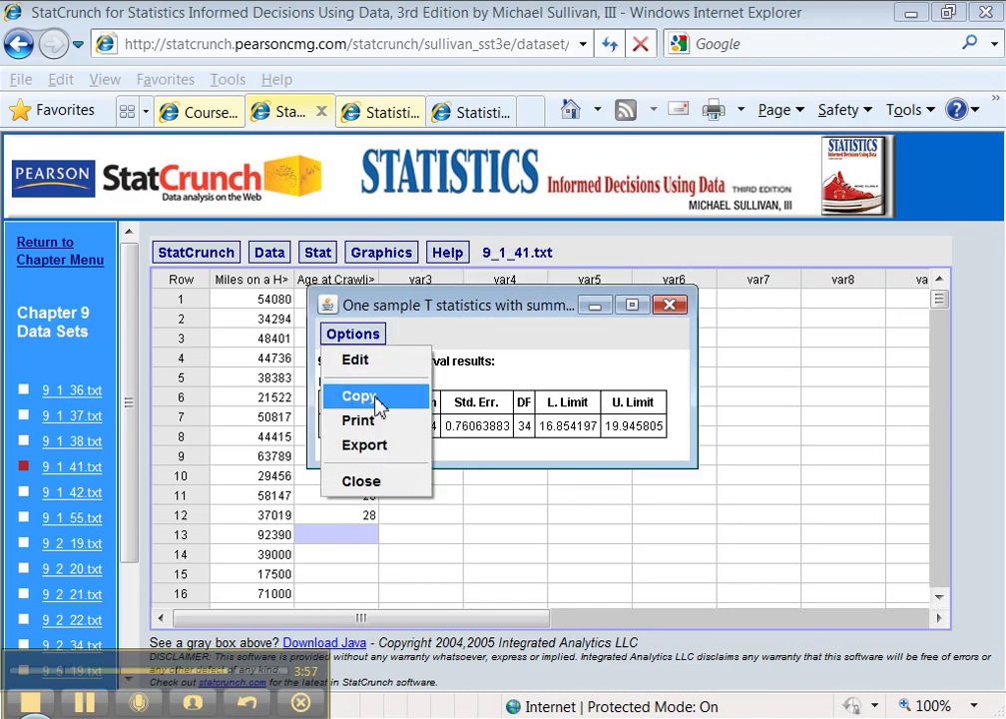
click(359, 396)
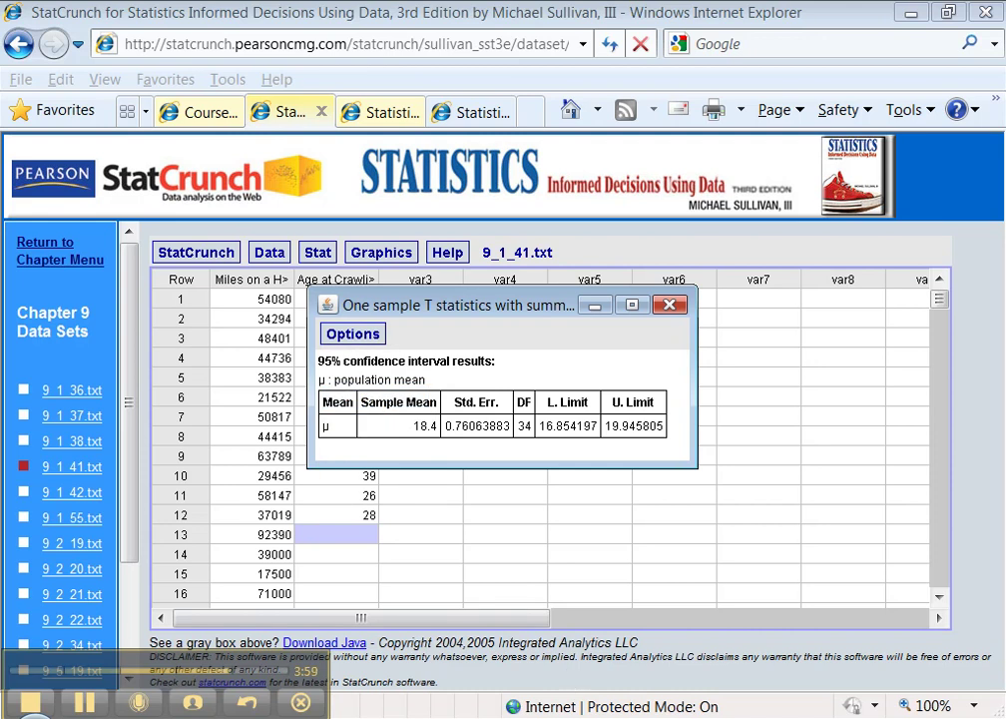
key(alt+Tab)
click(845, 397)
right_click(845, 396)
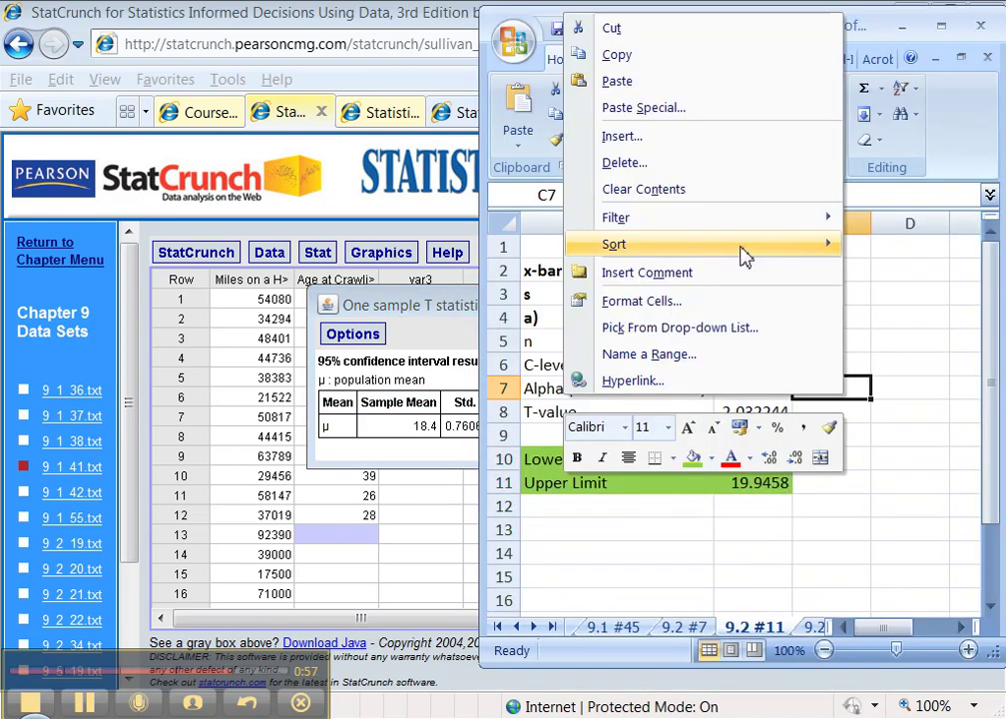
click(721, 170)
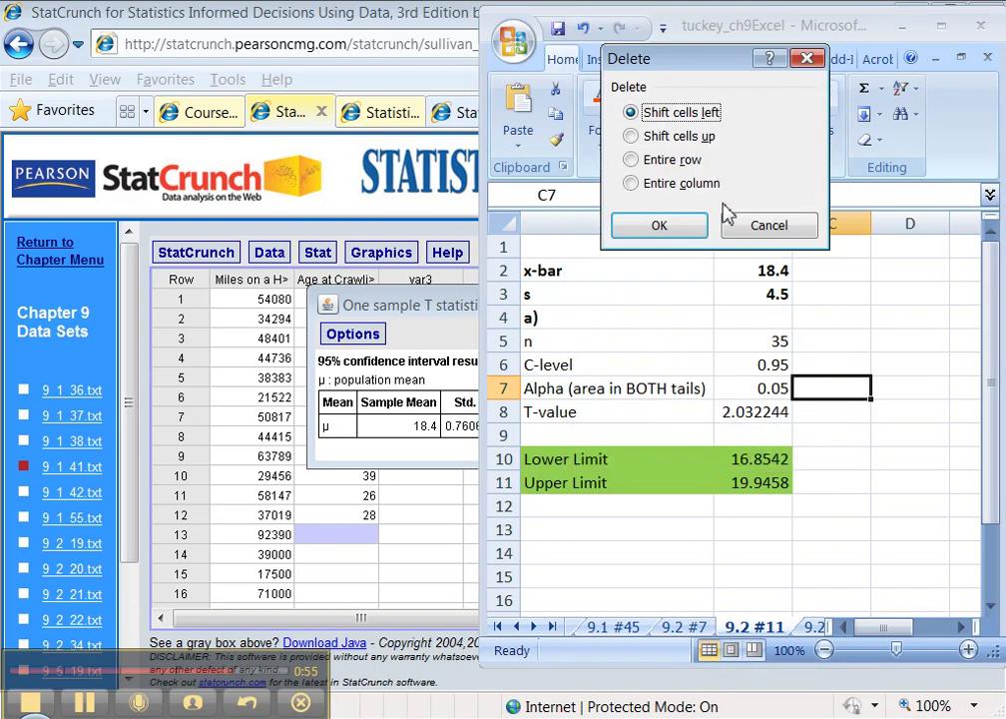
click(791, 225)
Paste the copied StatCrunch results into the worksheet starting at C7, beside the calculated limits.
right_click(830, 384)
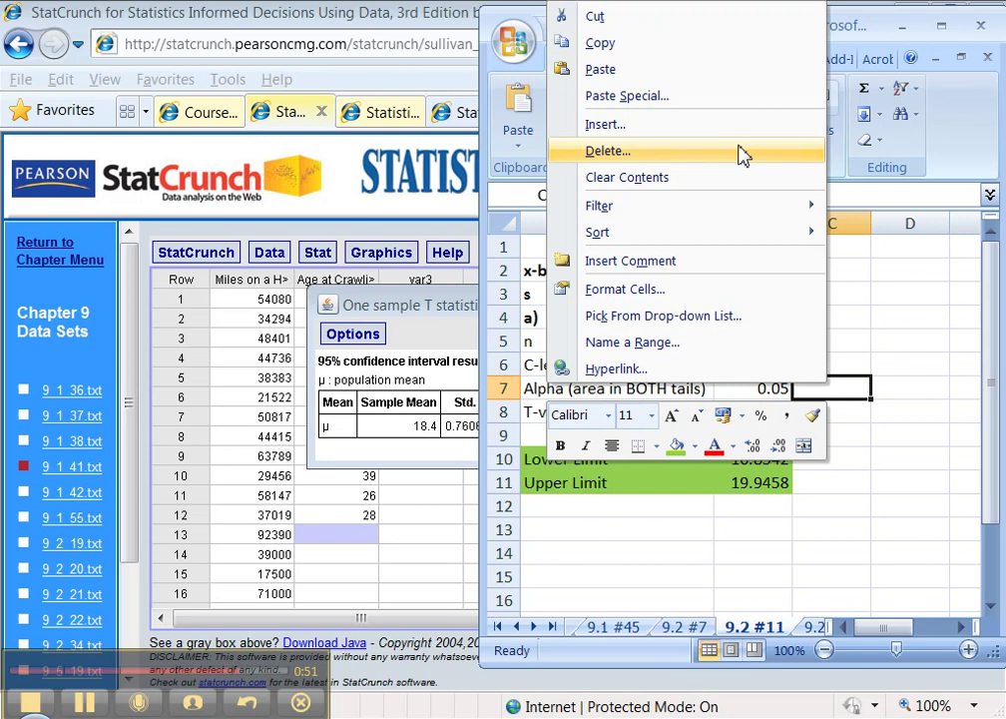
click(723, 72)
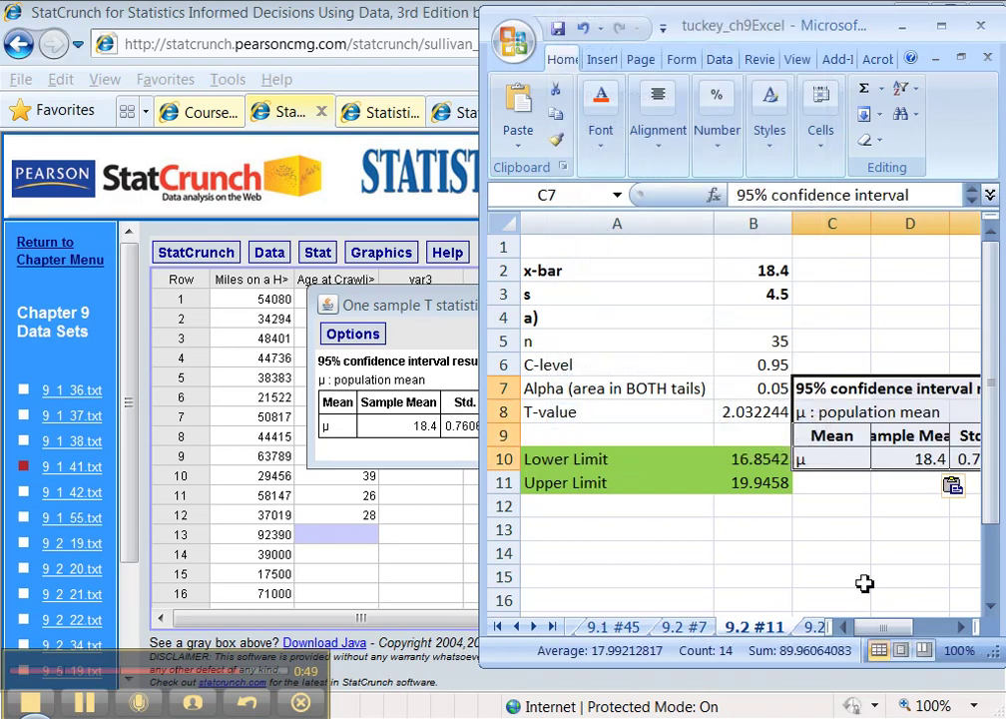
drag(889, 629, 770, 627)
click(743, 458)
Minimize the StatCrunch results window and return to problem 11 in the online textbook.
click(431, 339)
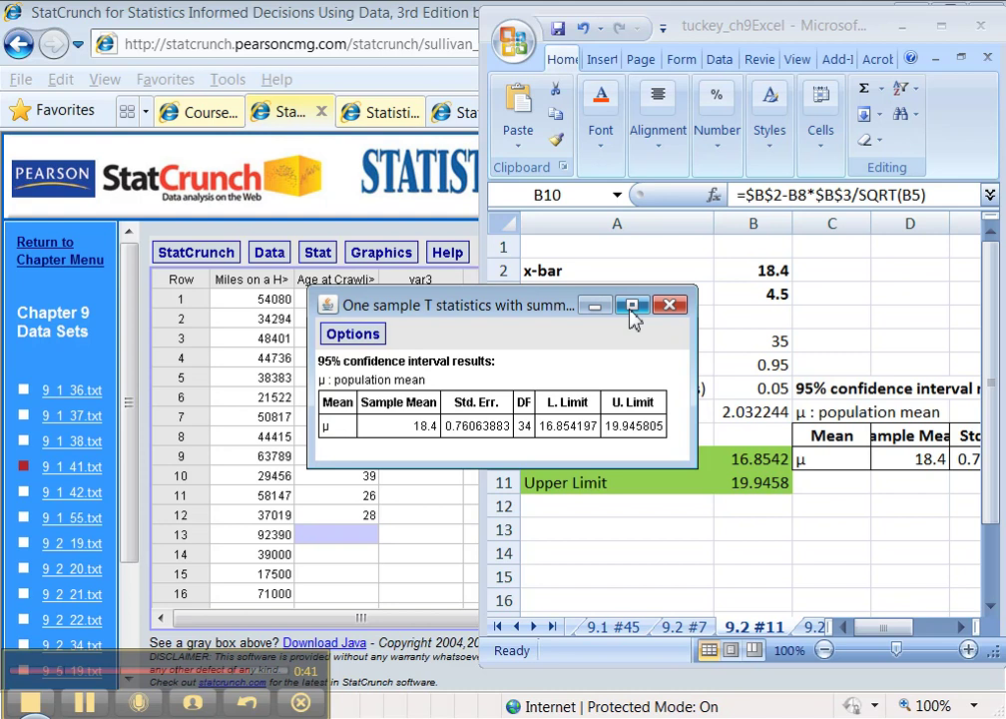
click(589, 302)
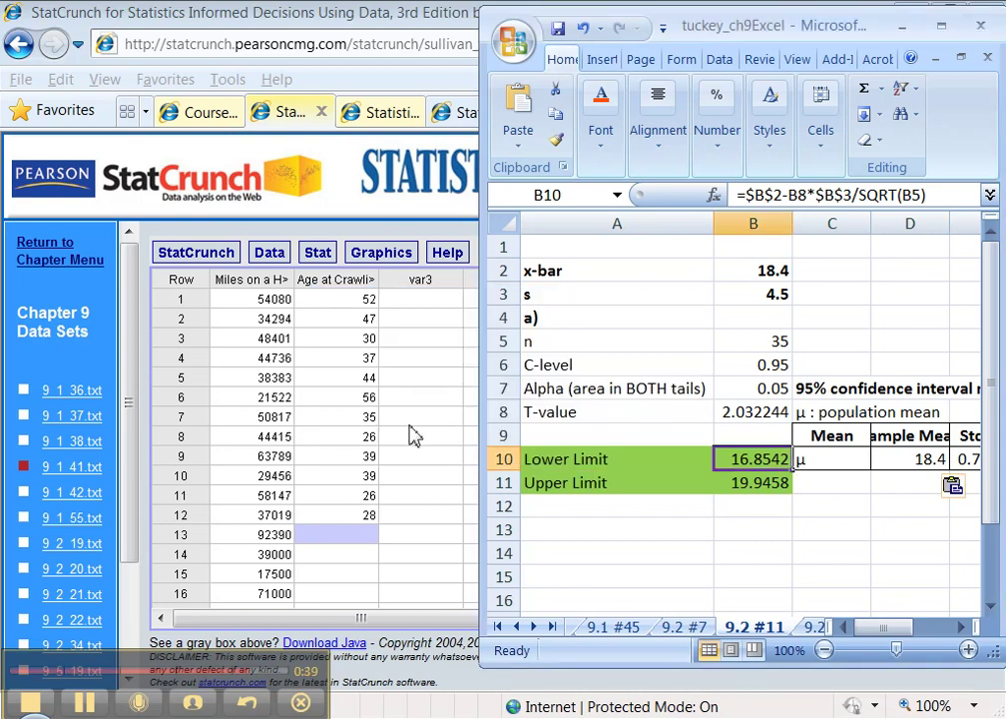
click(331, 717)
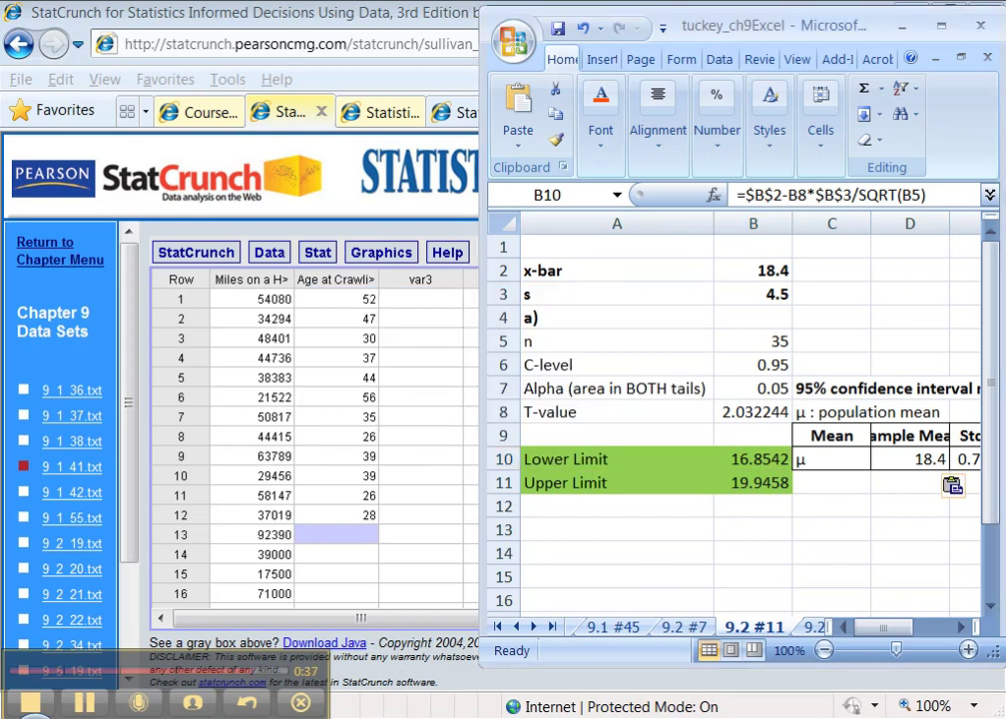
click(475, 111)
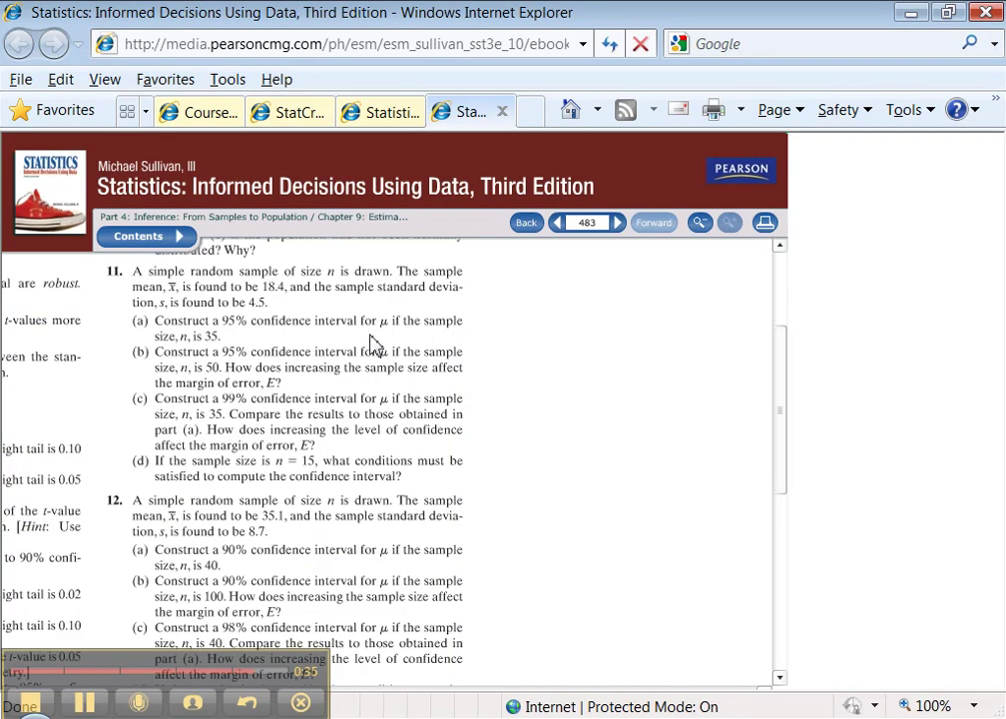